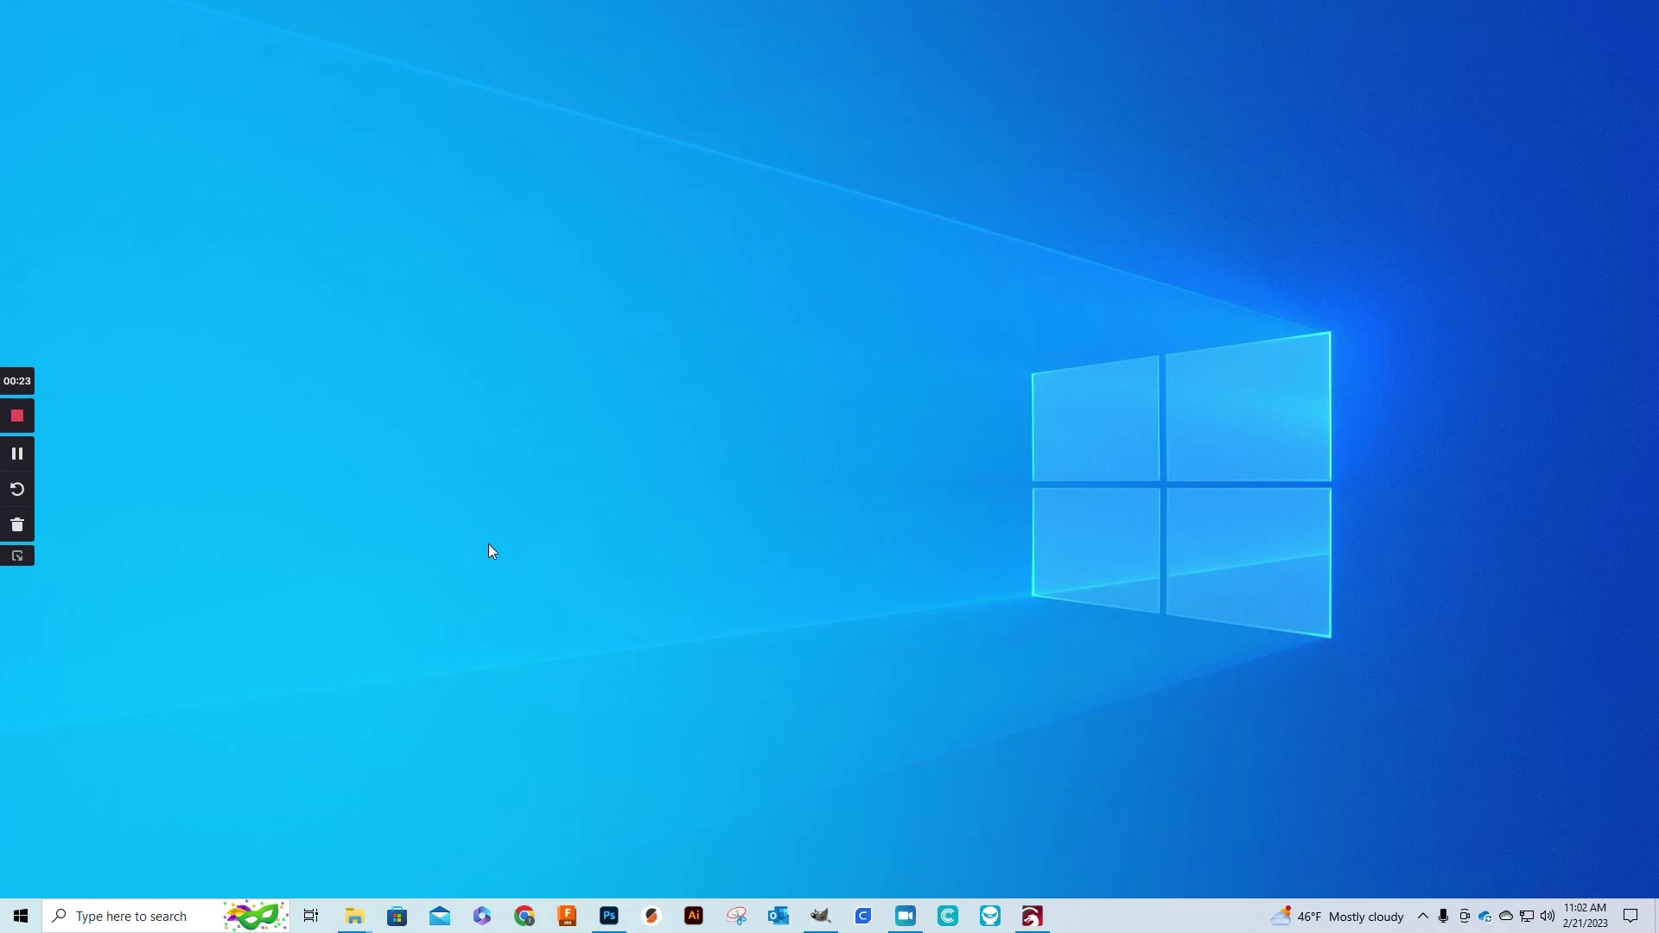
Open couple.png in Photoshop and crop it to 4:5 at 1998 × 2498 px
click(609, 916)
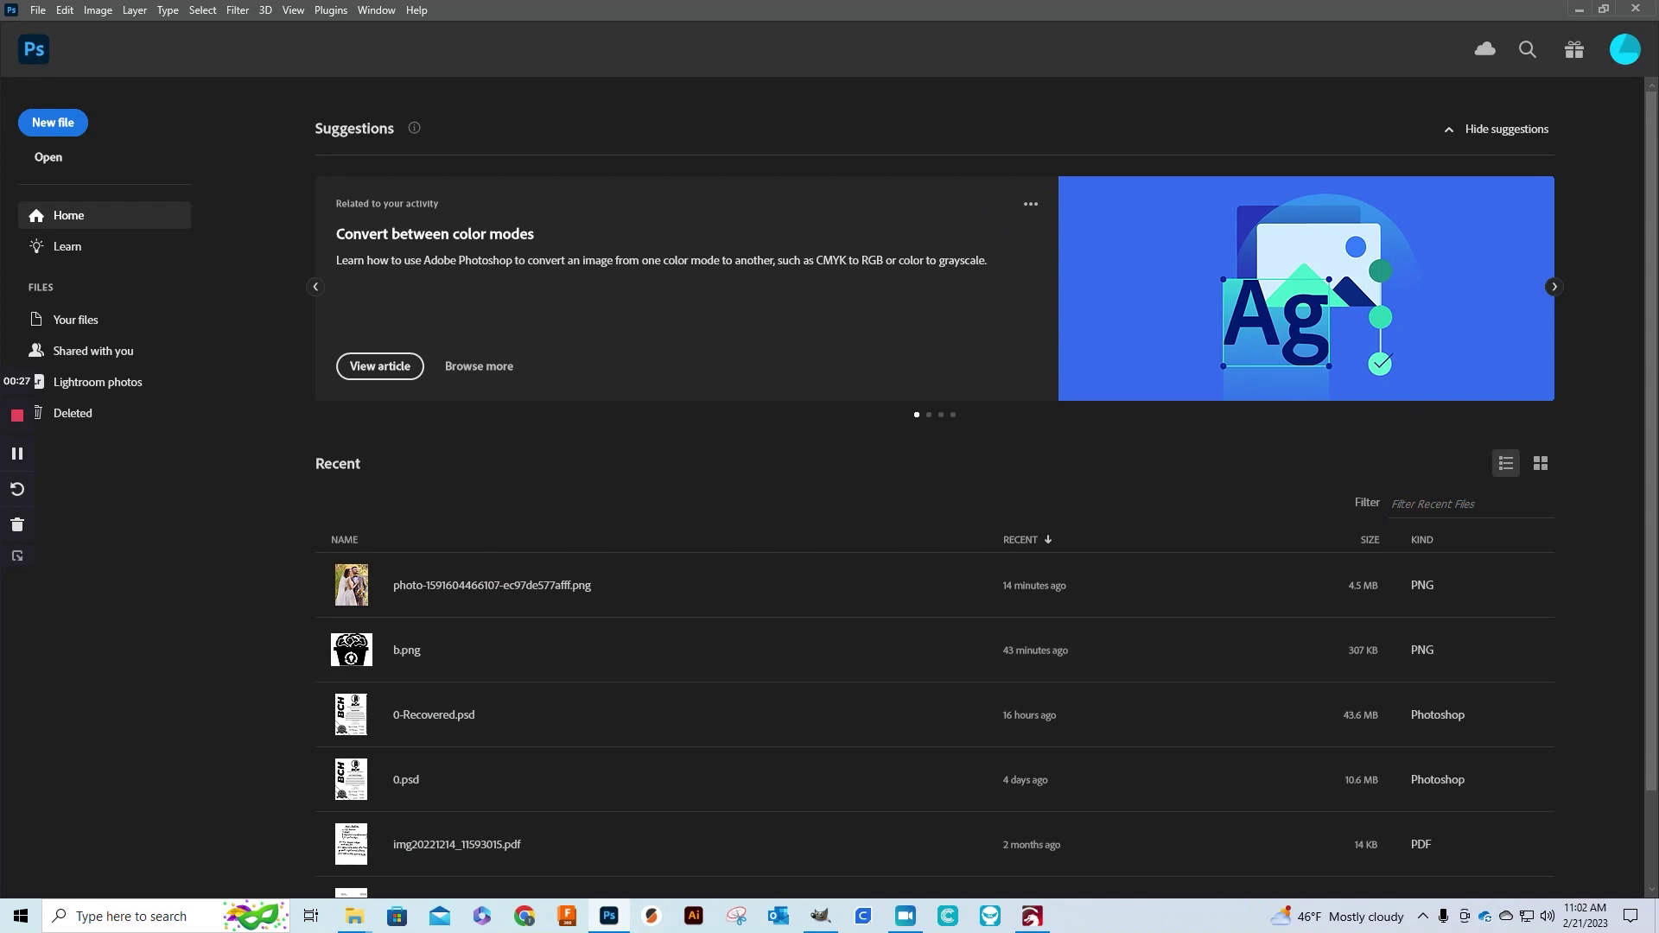
drag(498, 614, 665, 583)
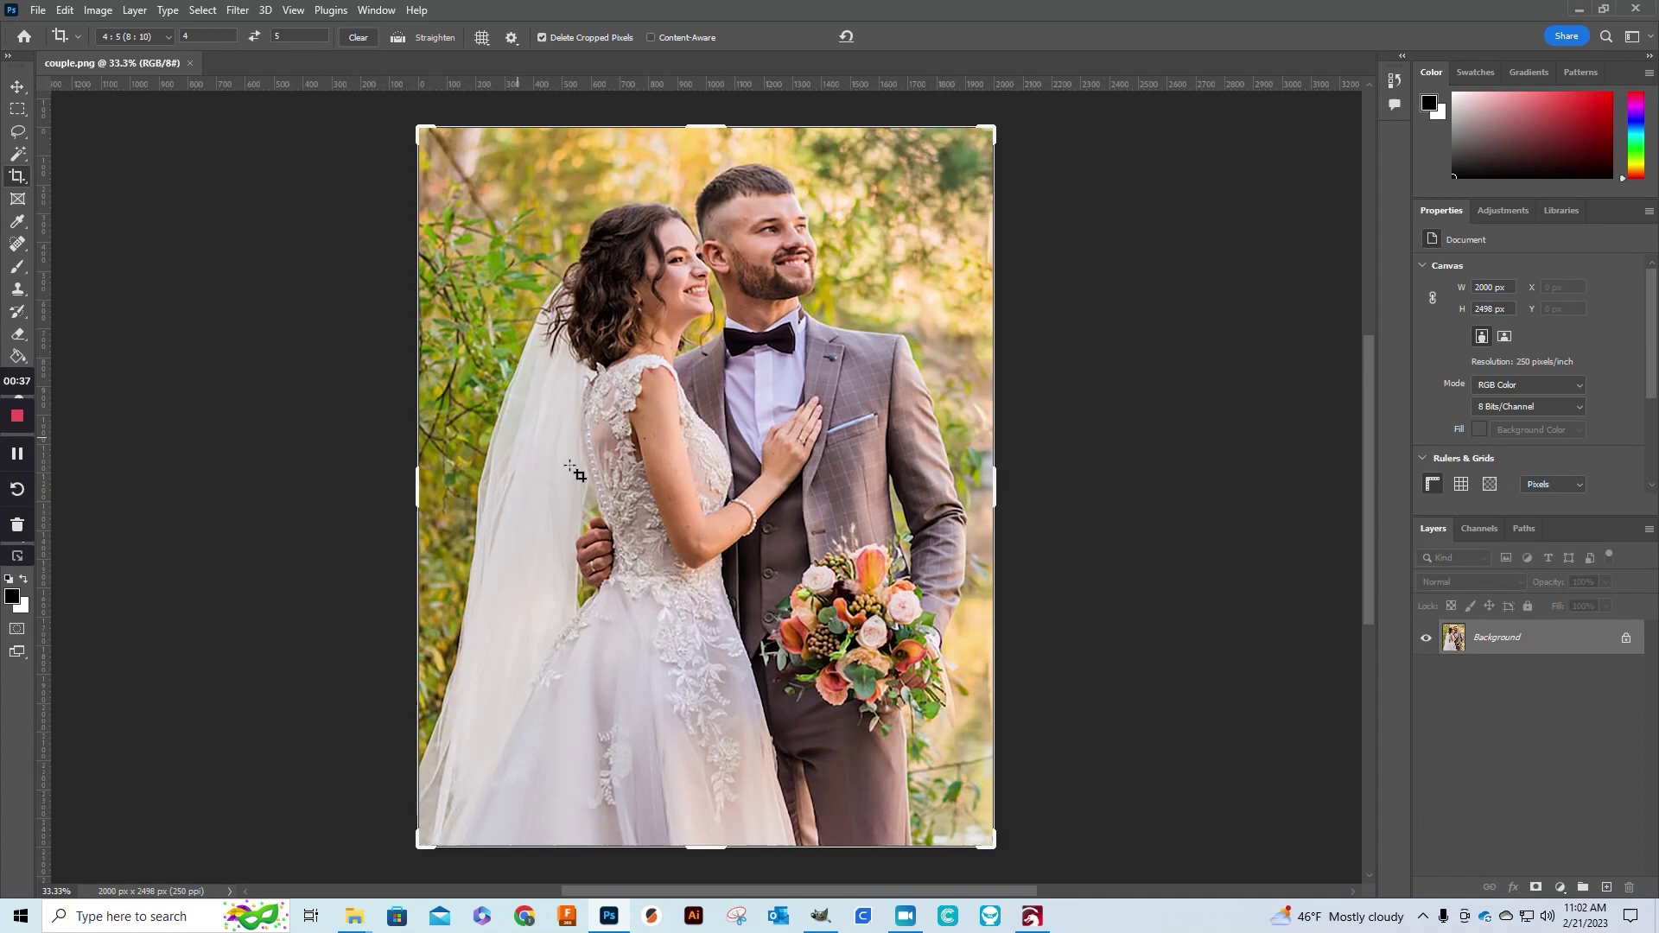
click(558, 409)
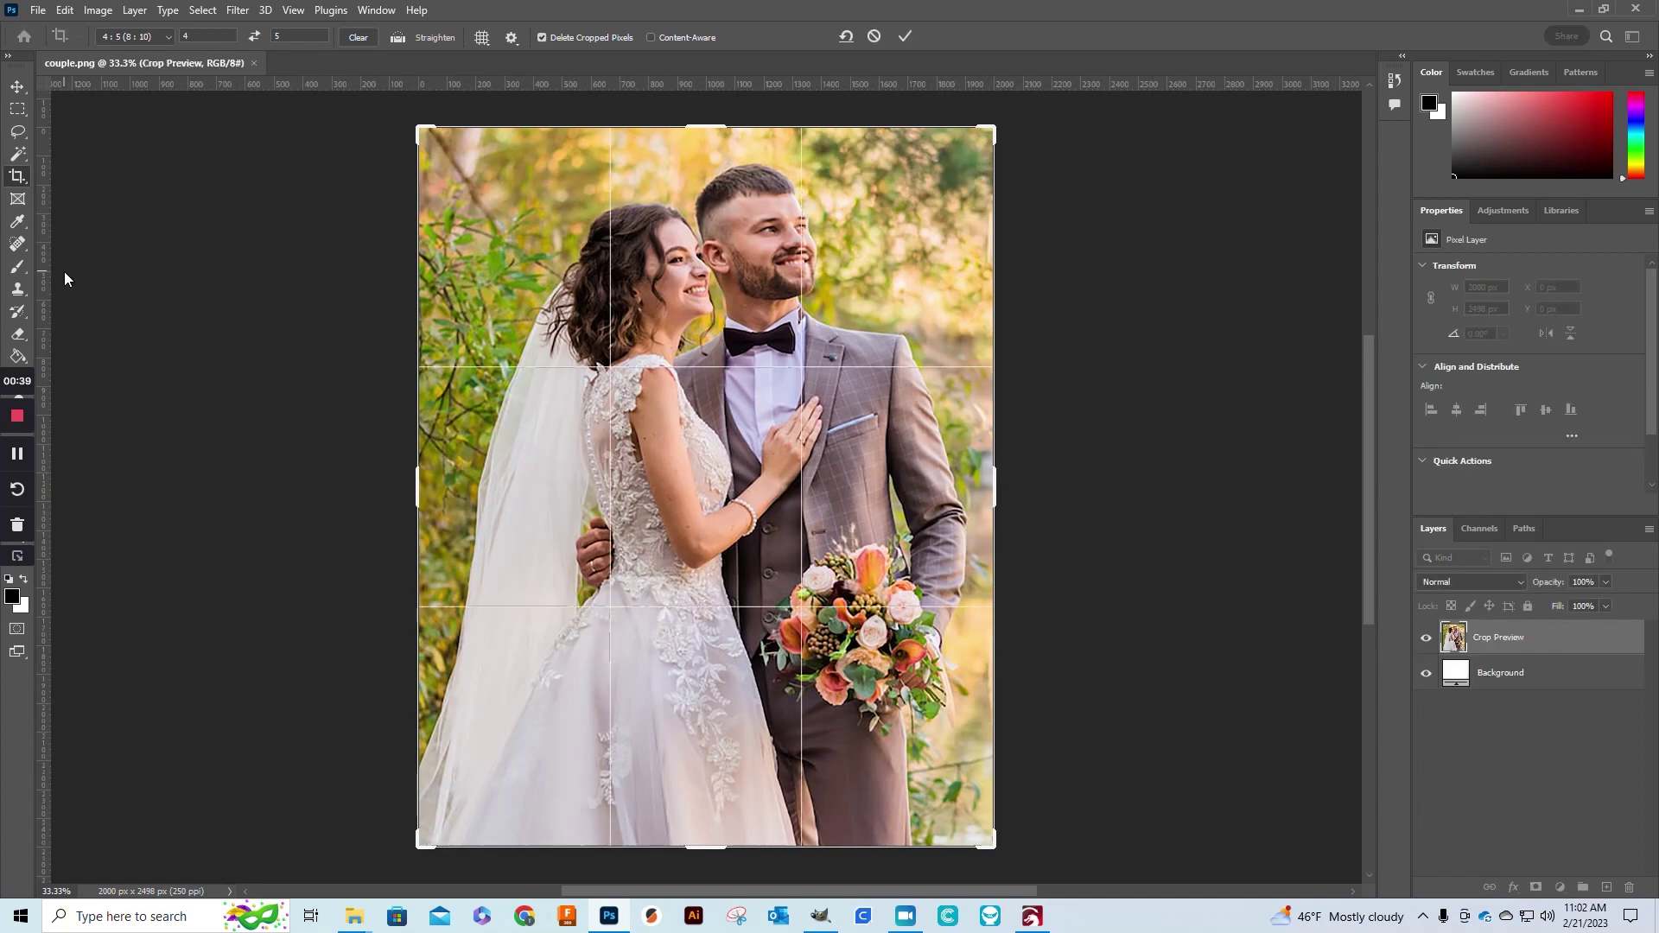
key(Return)
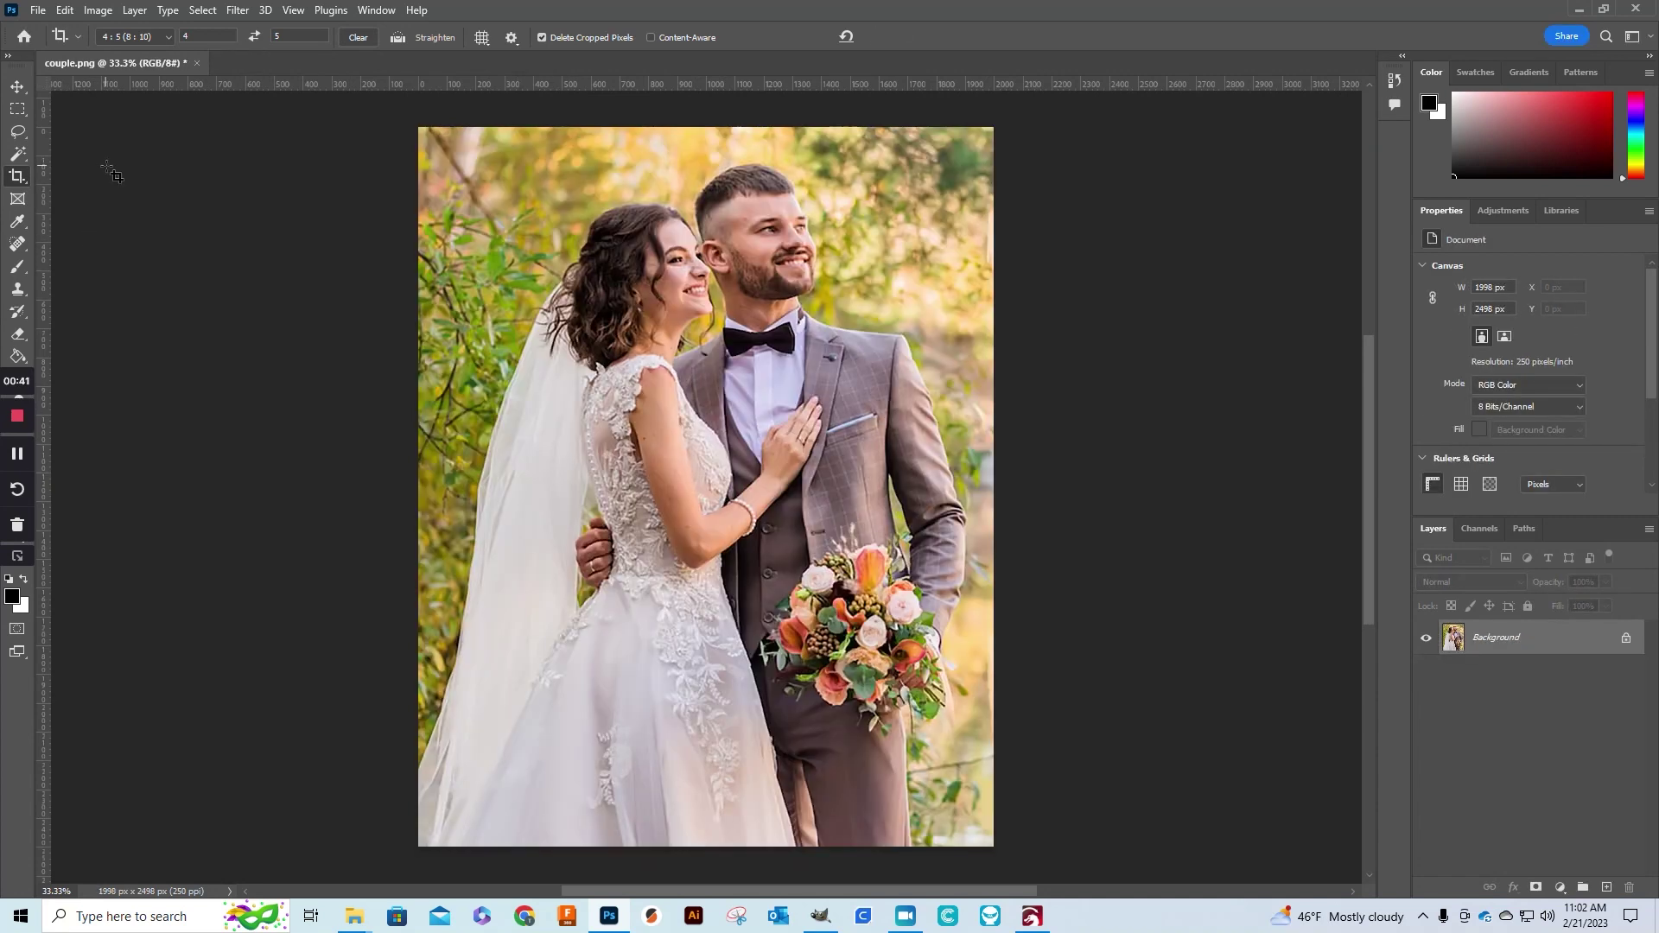
Resample the photo to 300 pixels/inch in Image Size, enlarging it to 2398 × 2998 px
click(98, 12)
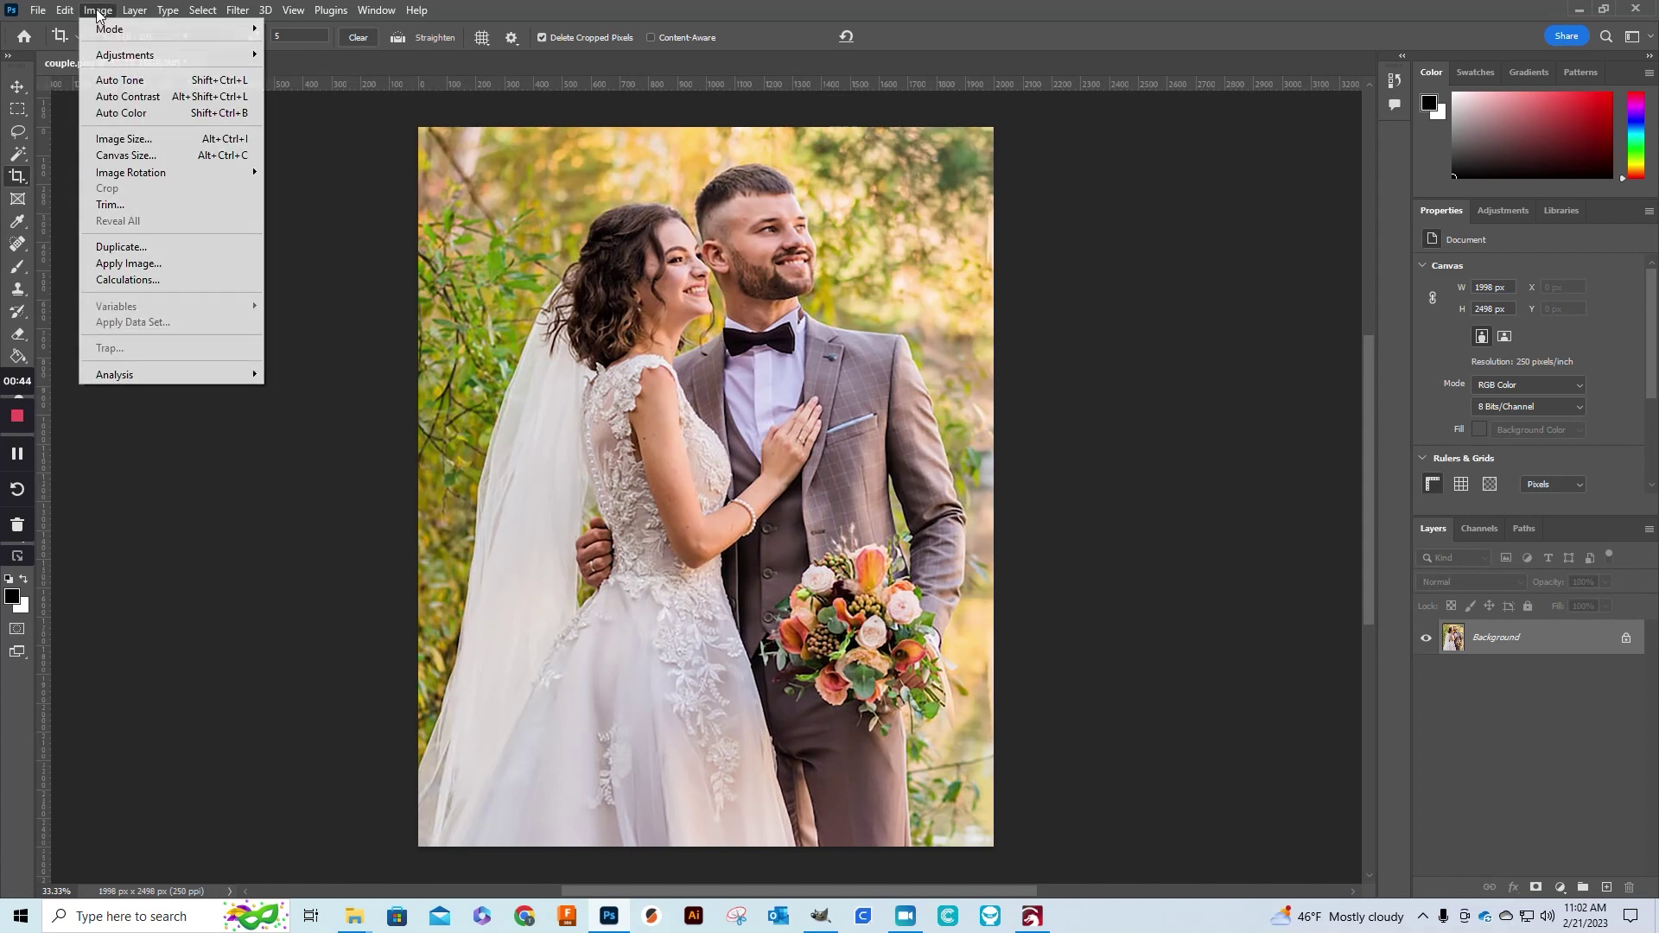
click(152, 141)
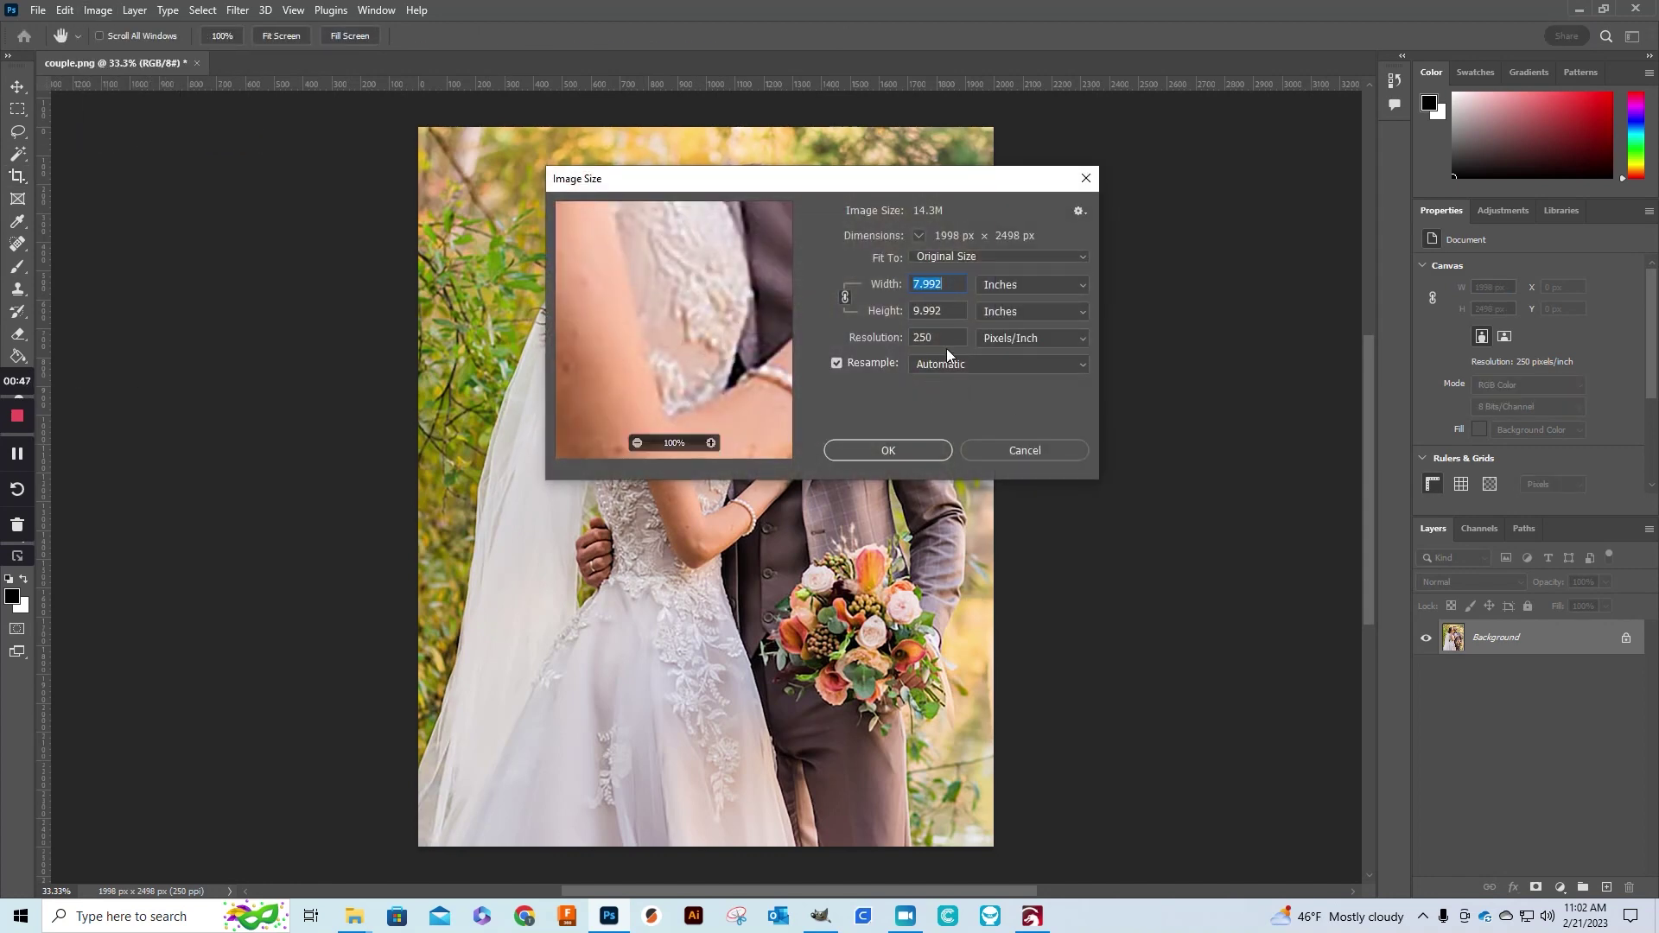
double_click(932, 338)
text(300)
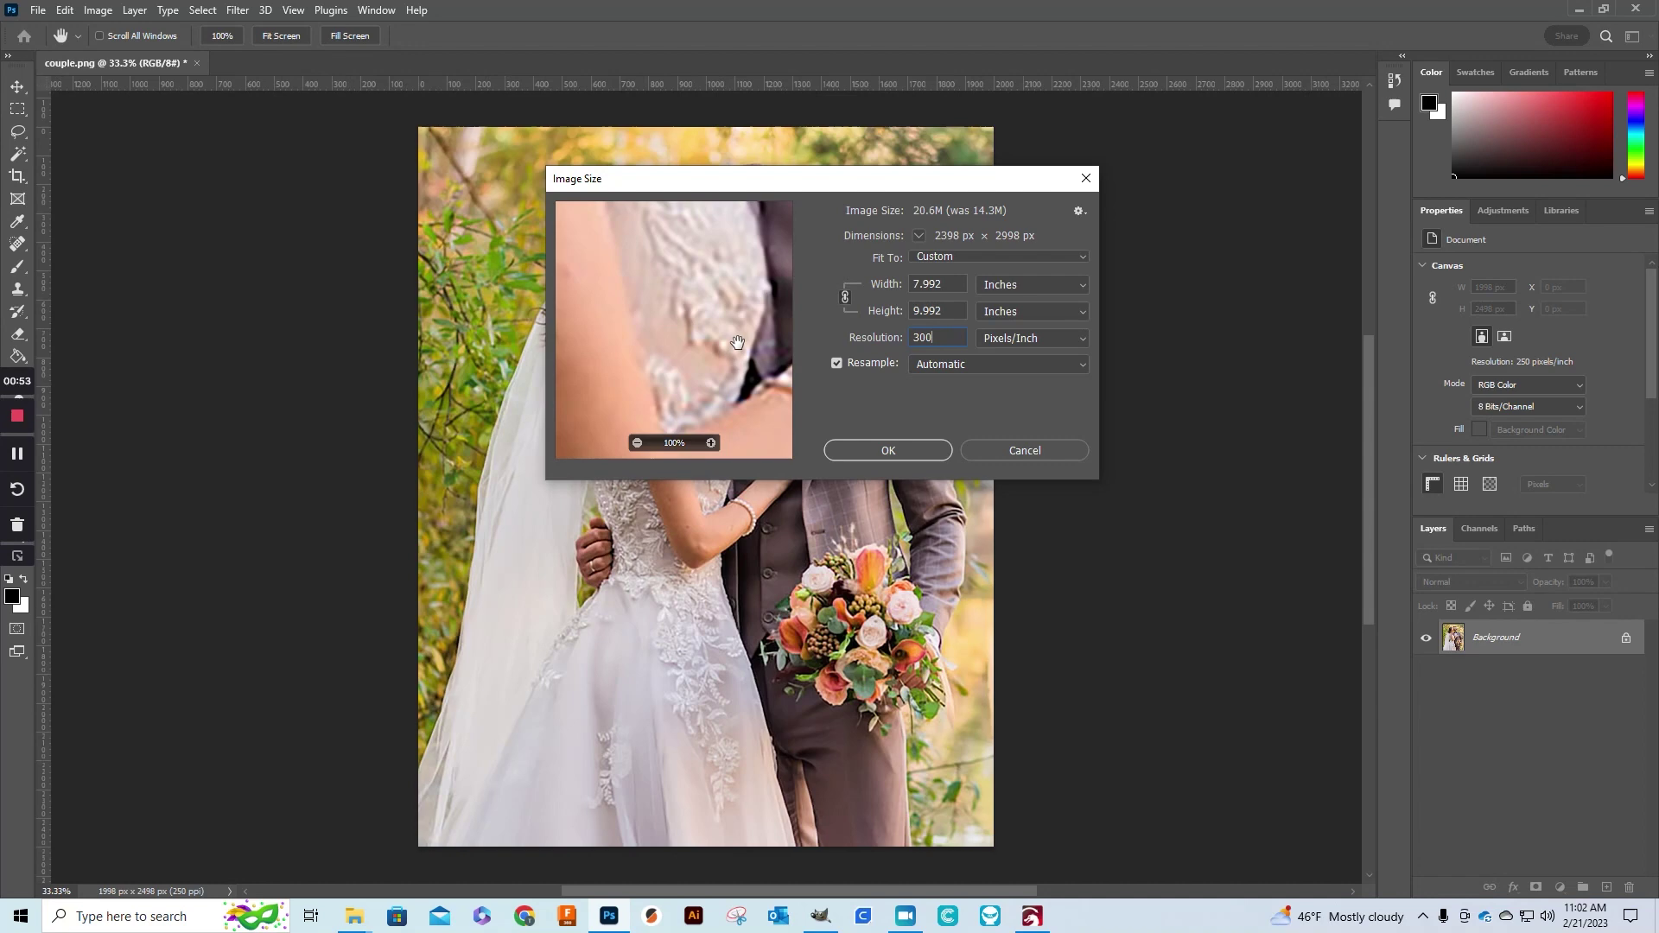
click(864, 451)
key(c)
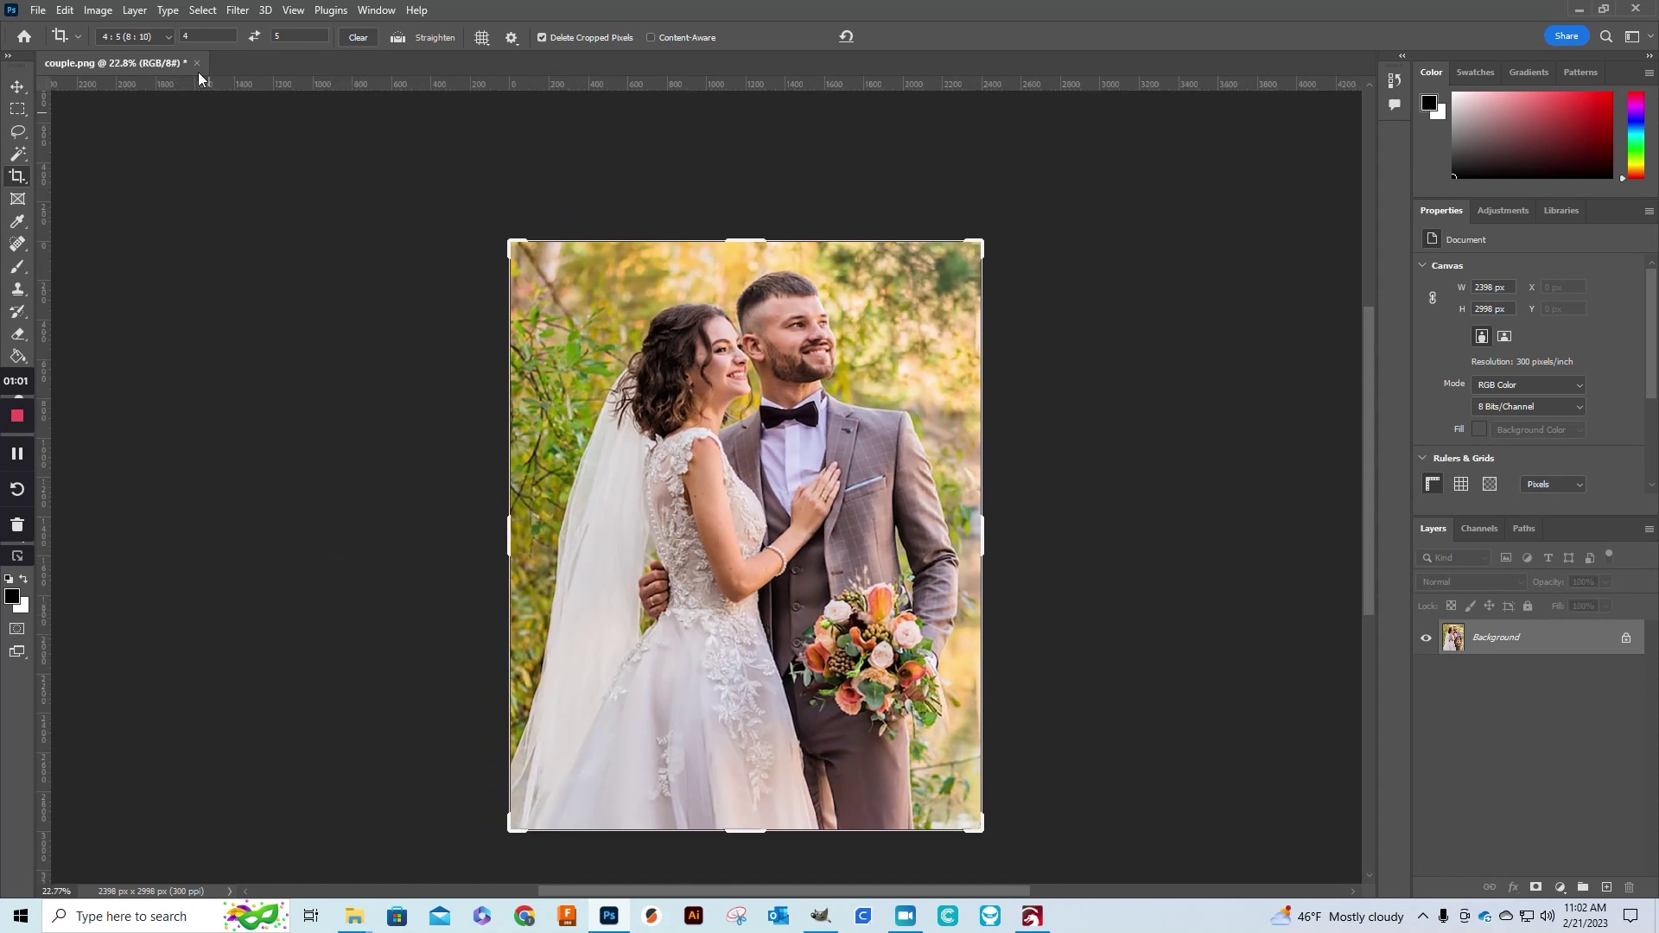
Convert the photo to greyscale with a Black & White adjustment
click(98, 10)
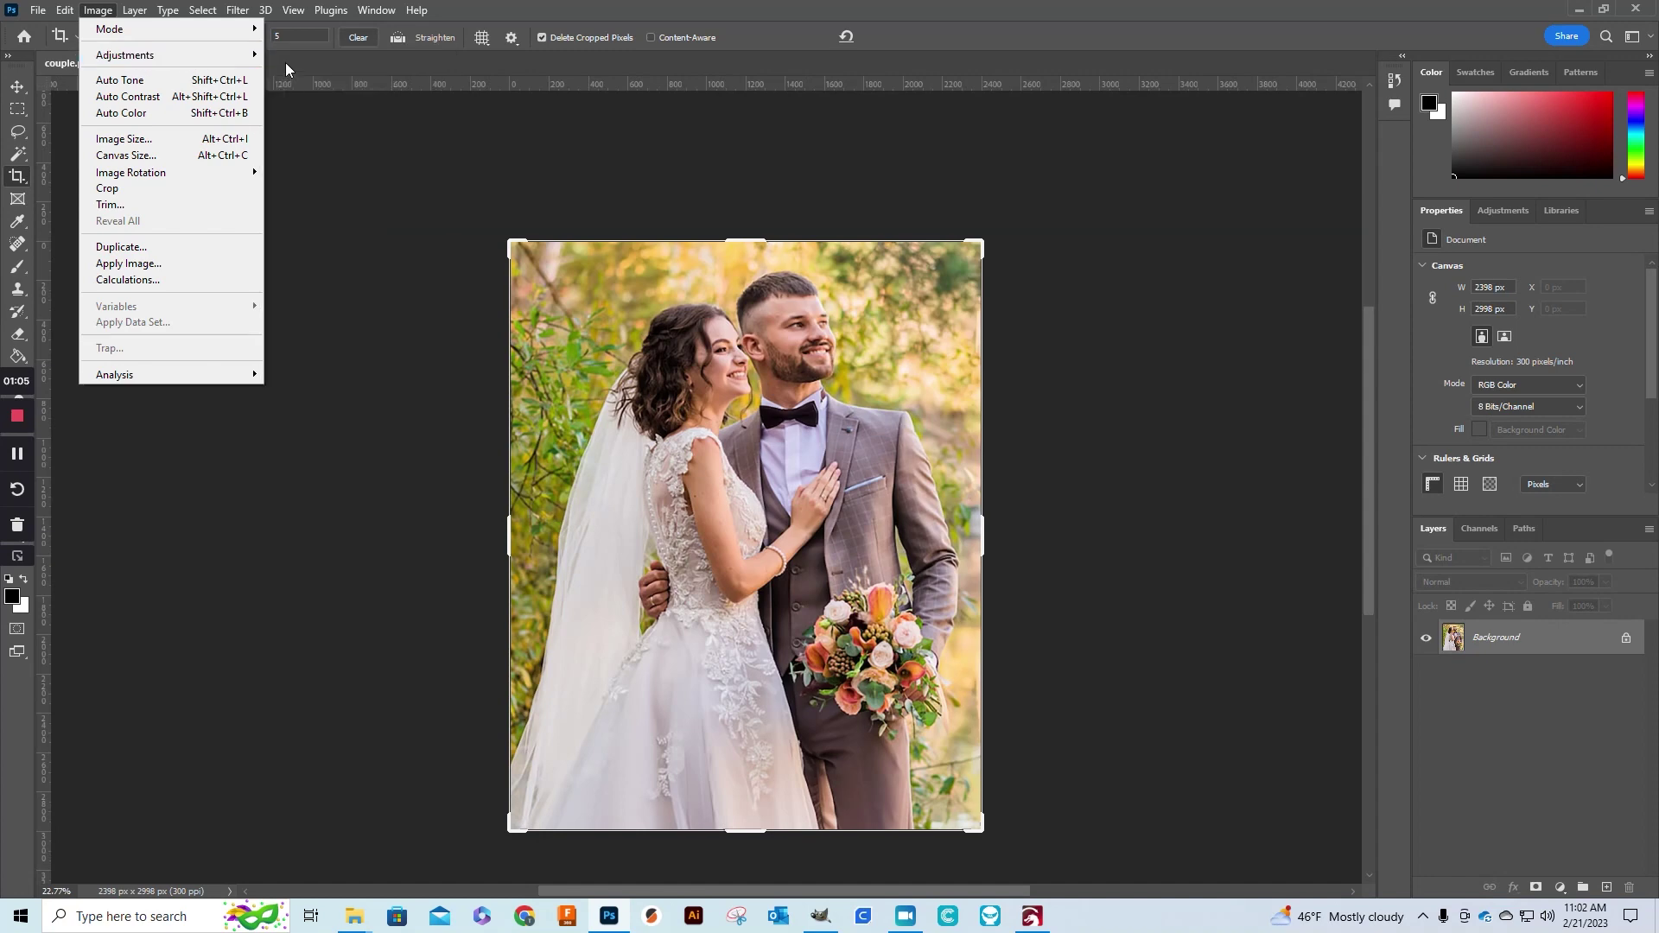
mouse_move(245, 59)
click(333, 175)
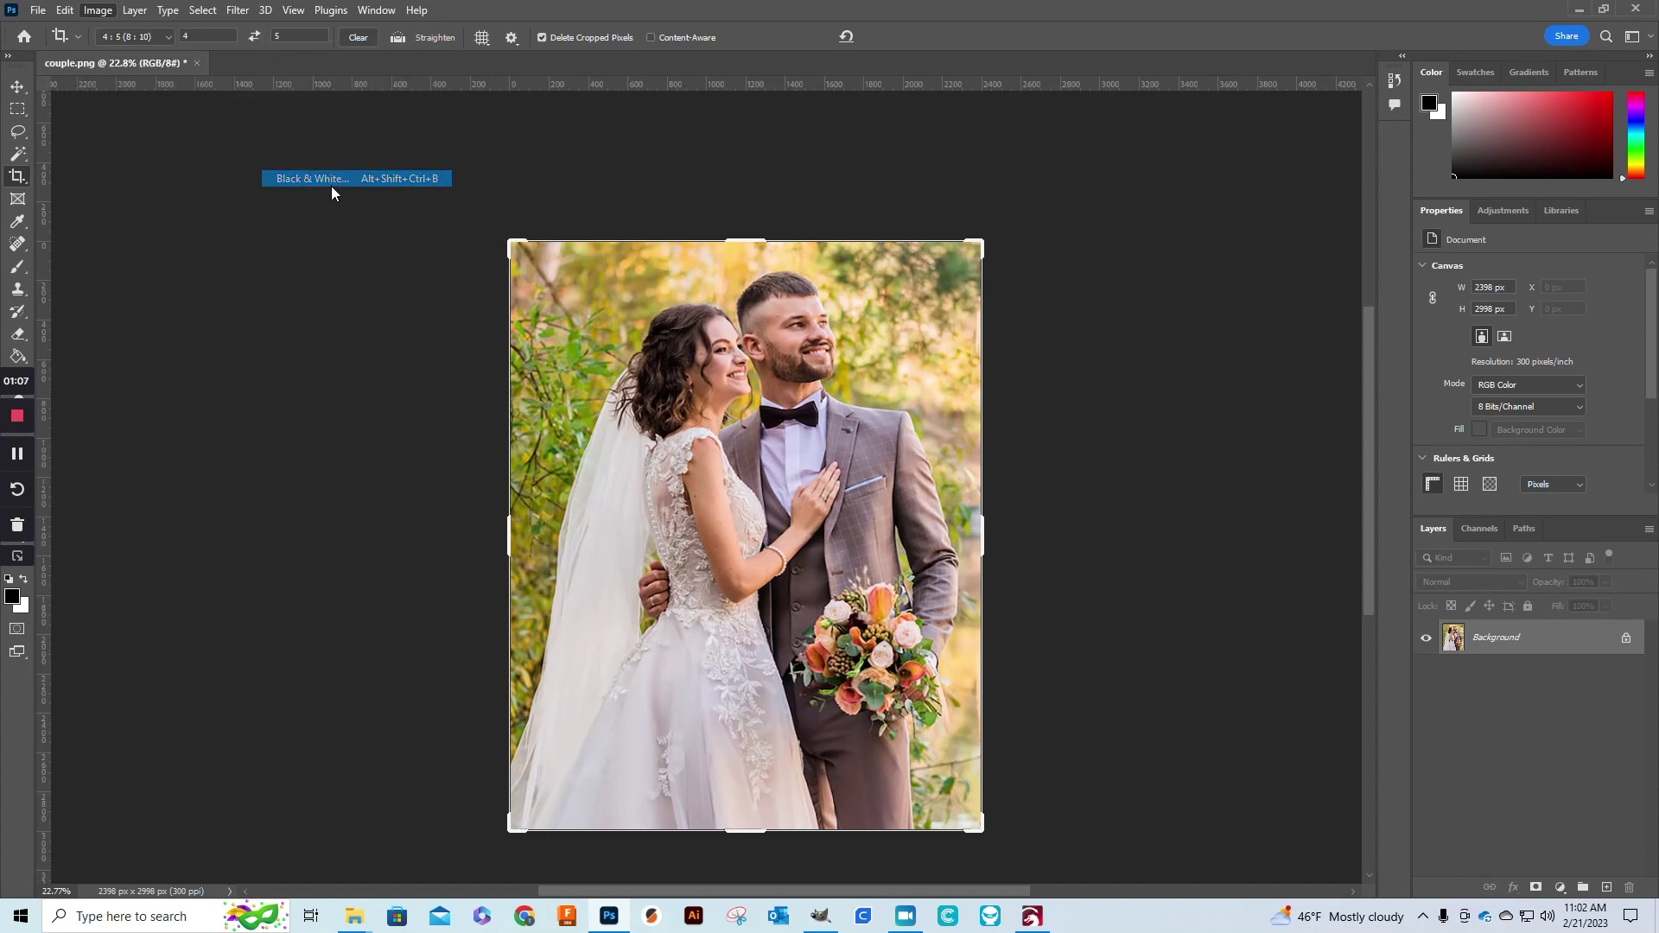
click(1163, 239)
key(c)
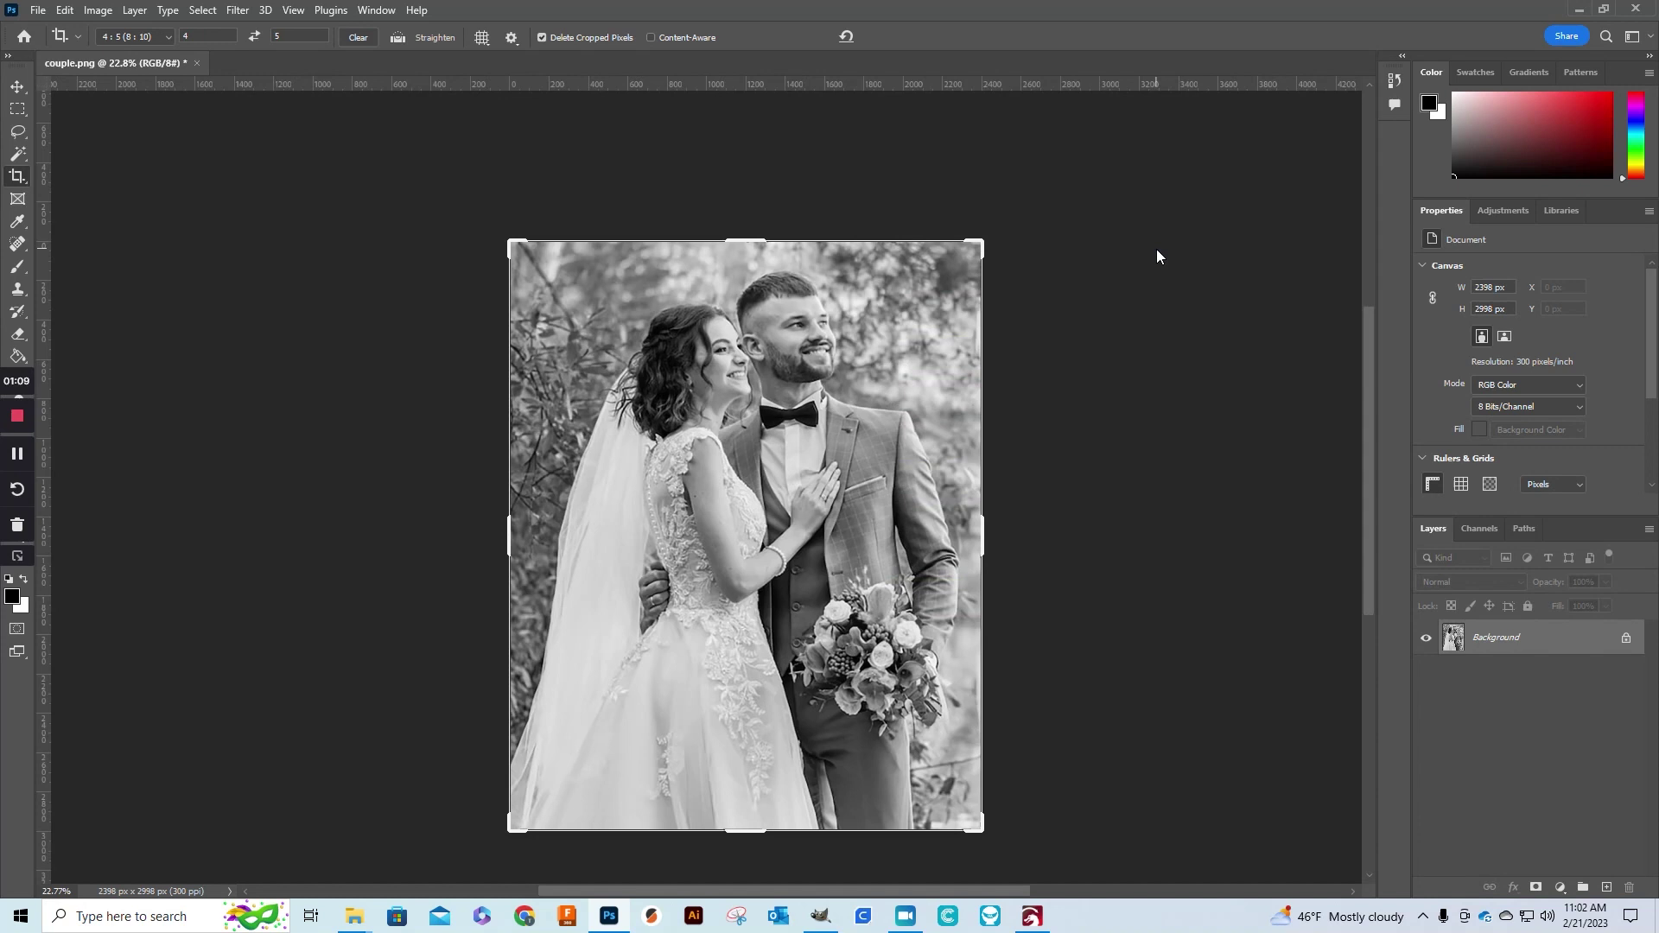
Apply Unsharp Mask with Amount 500%, Radius 4.9 px and Threshold 0
click(239, 10)
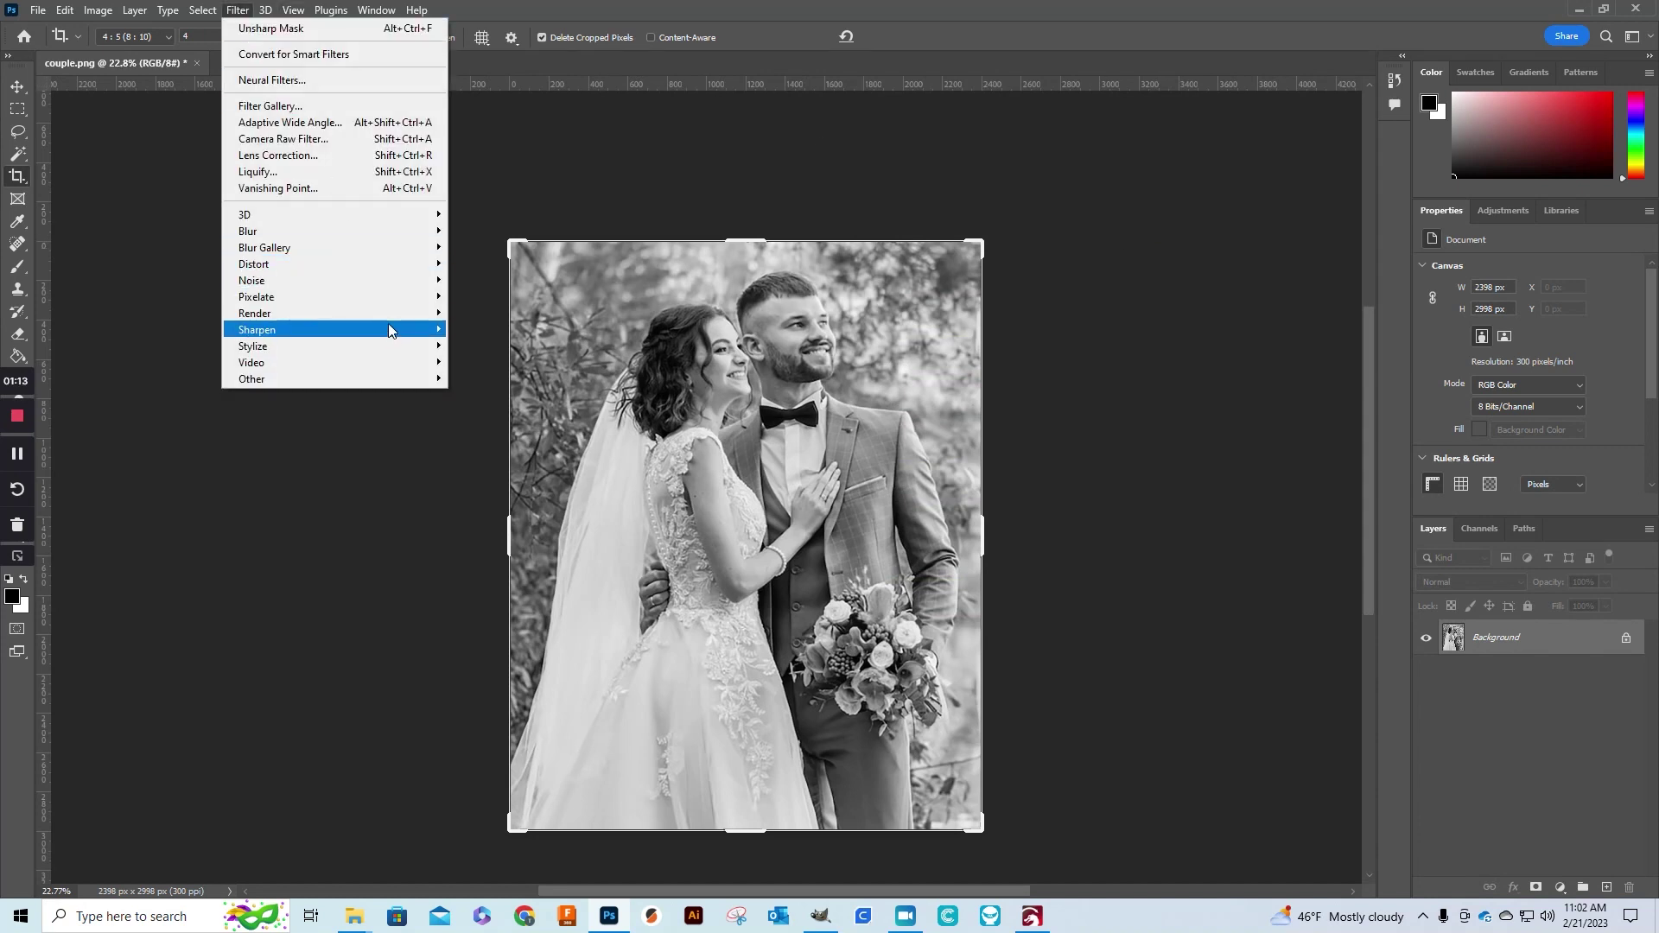
mouse_move(387, 329)
click(497, 394)
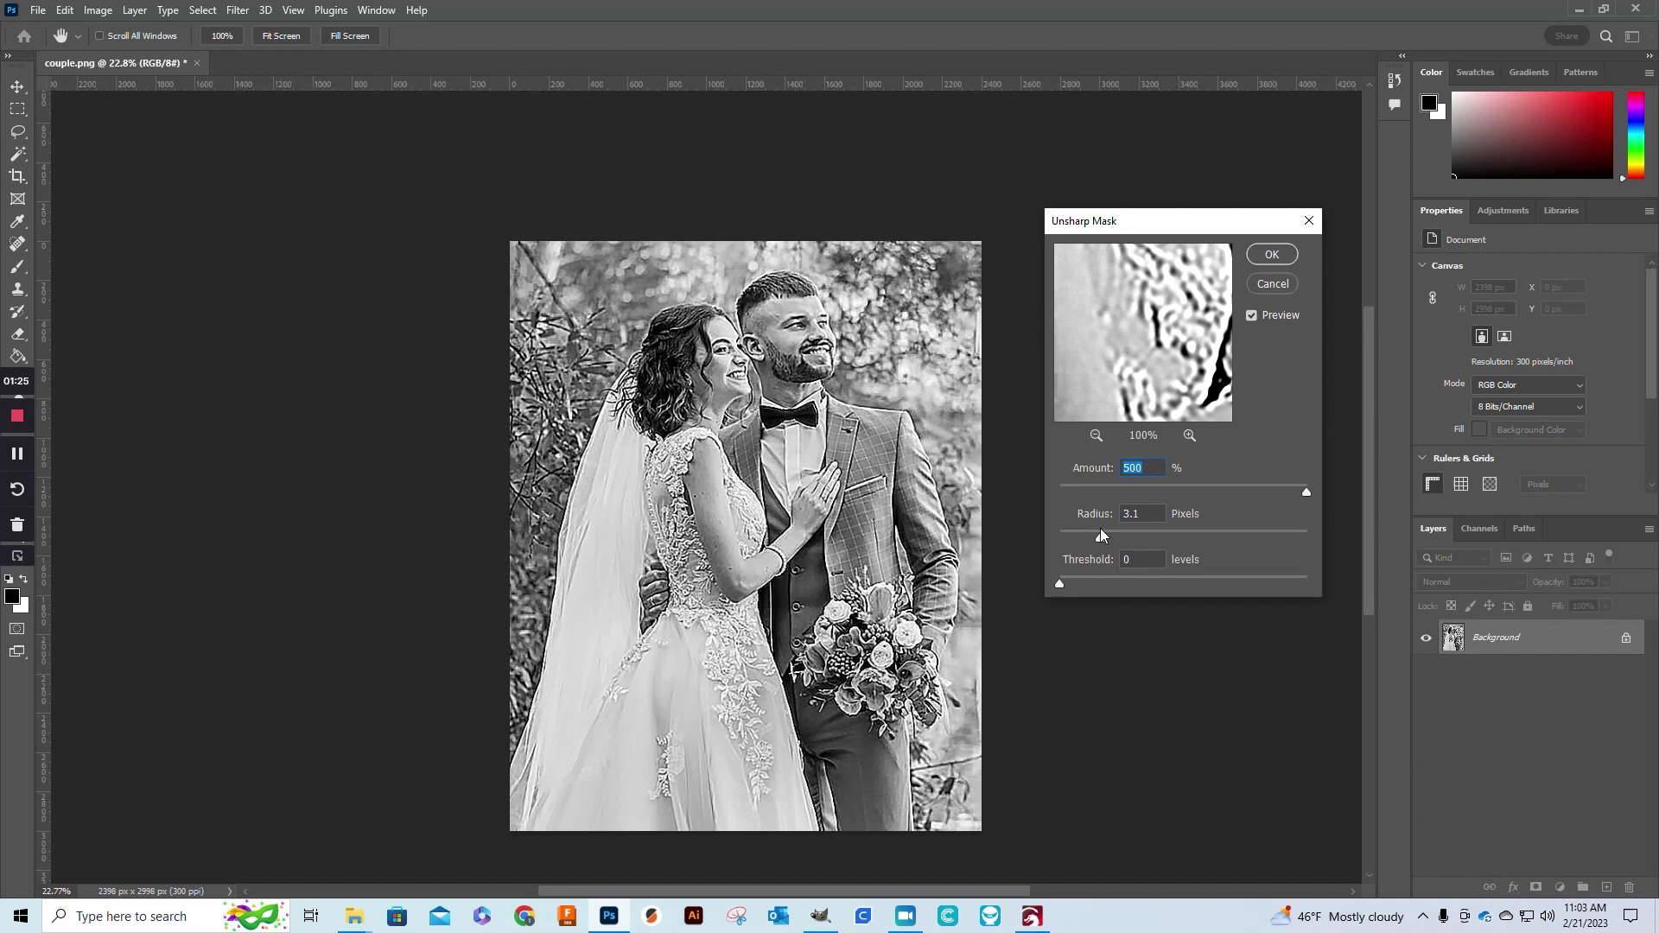
drag(1100, 531, 1090, 534)
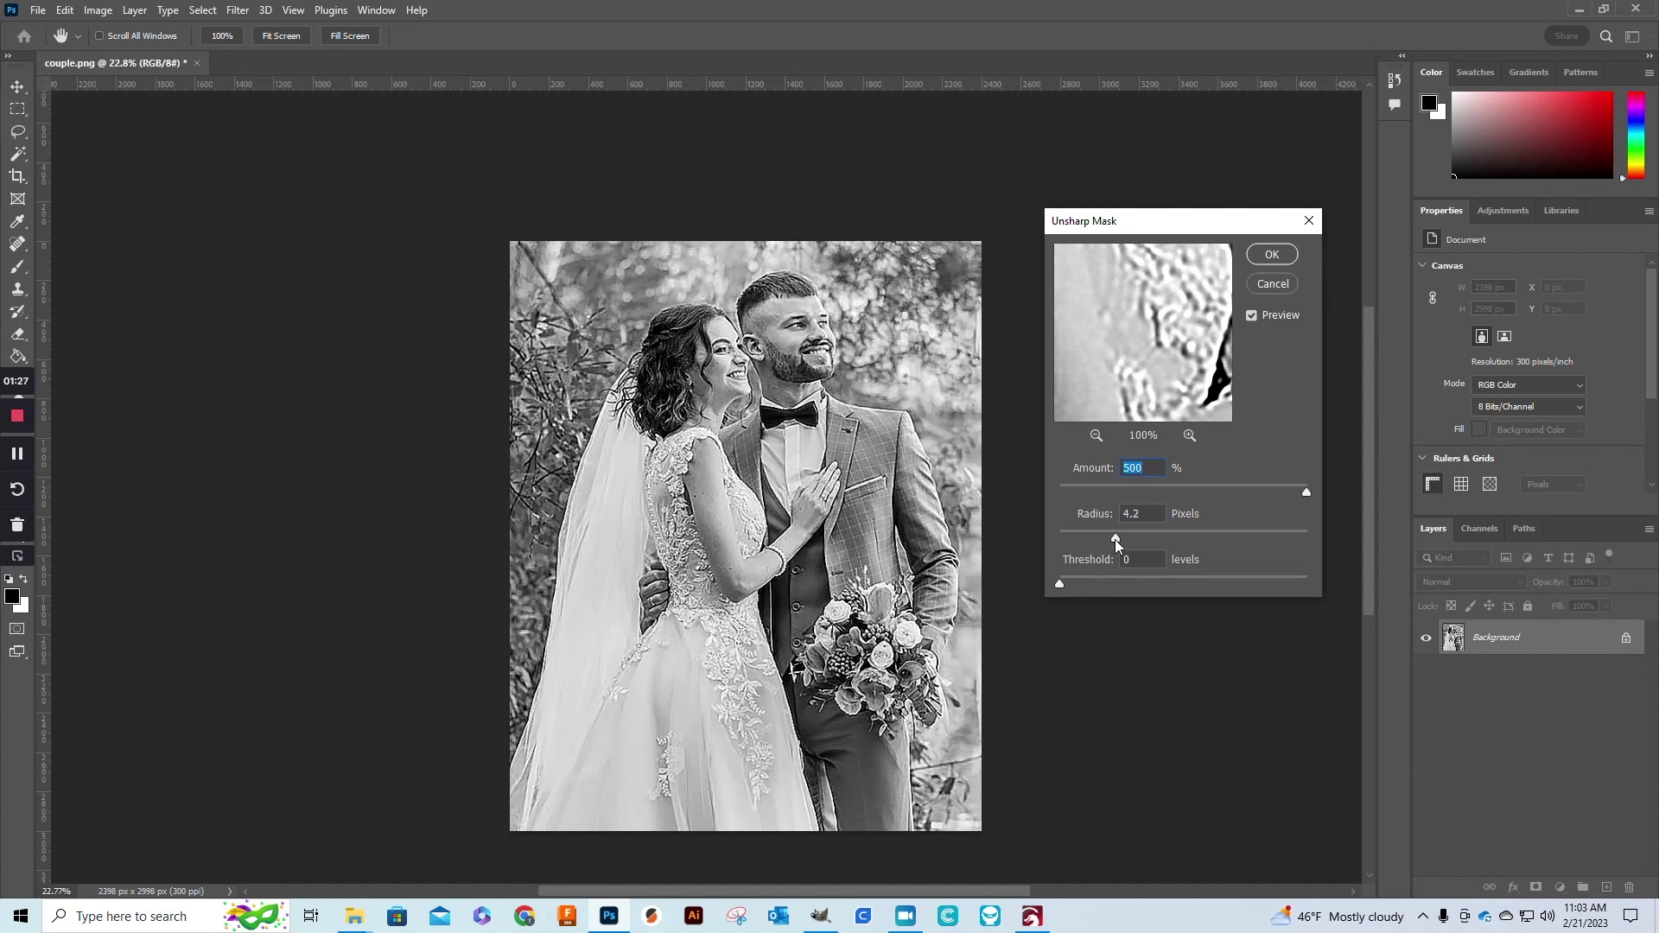
click(1123, 541)
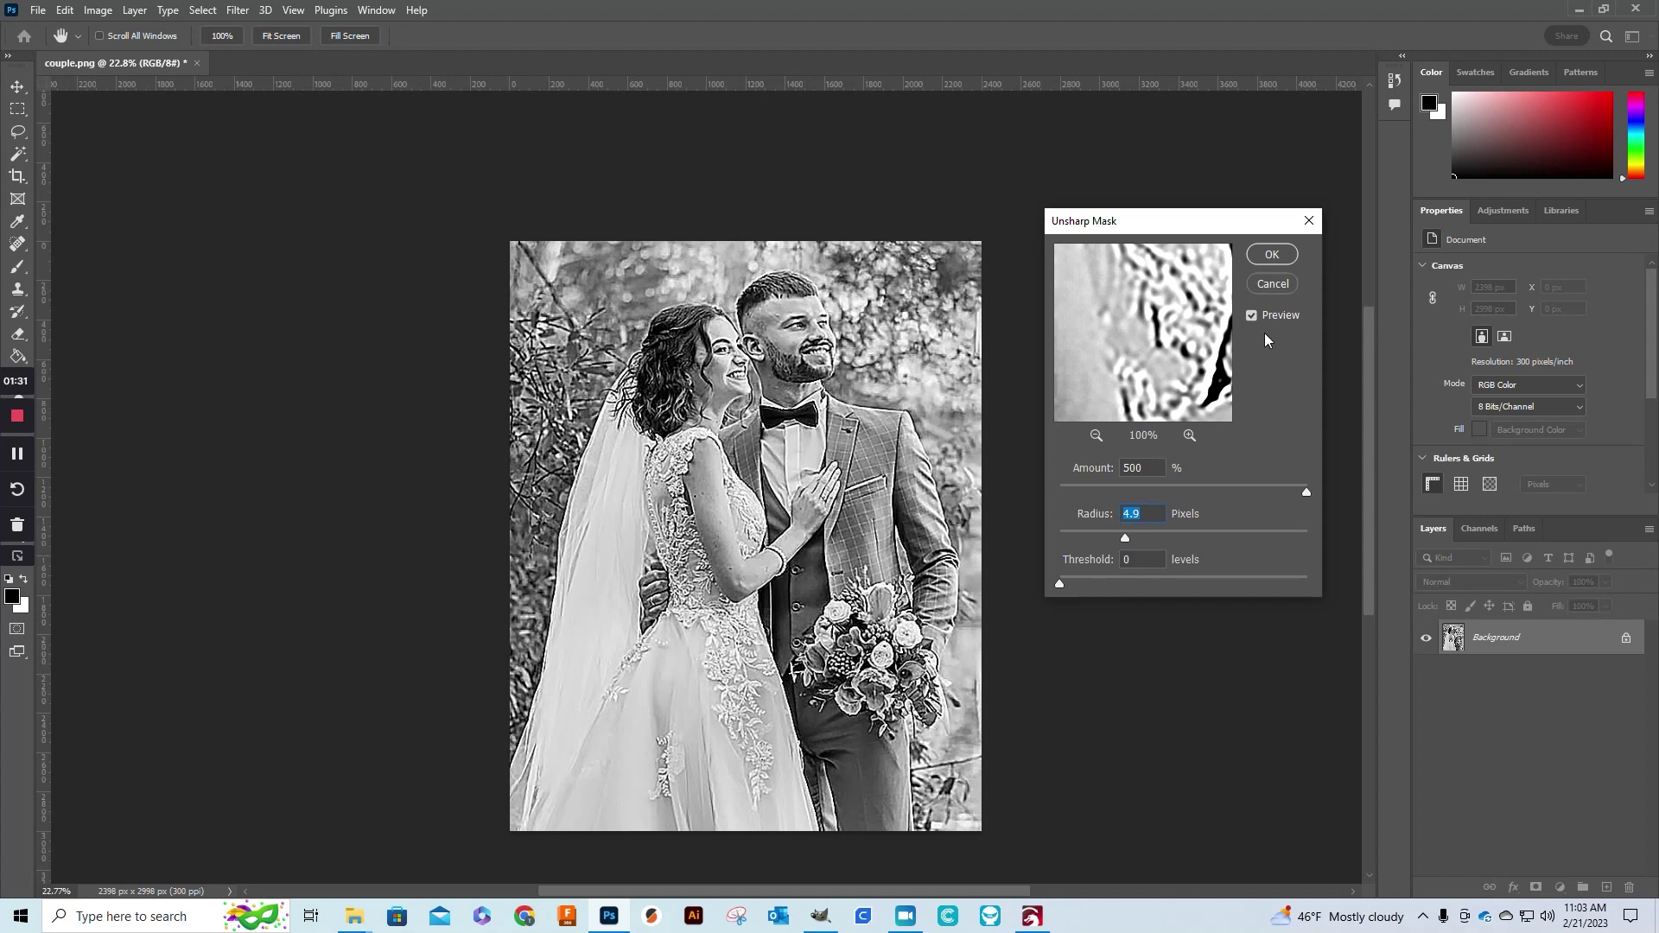
click(1272, 257)
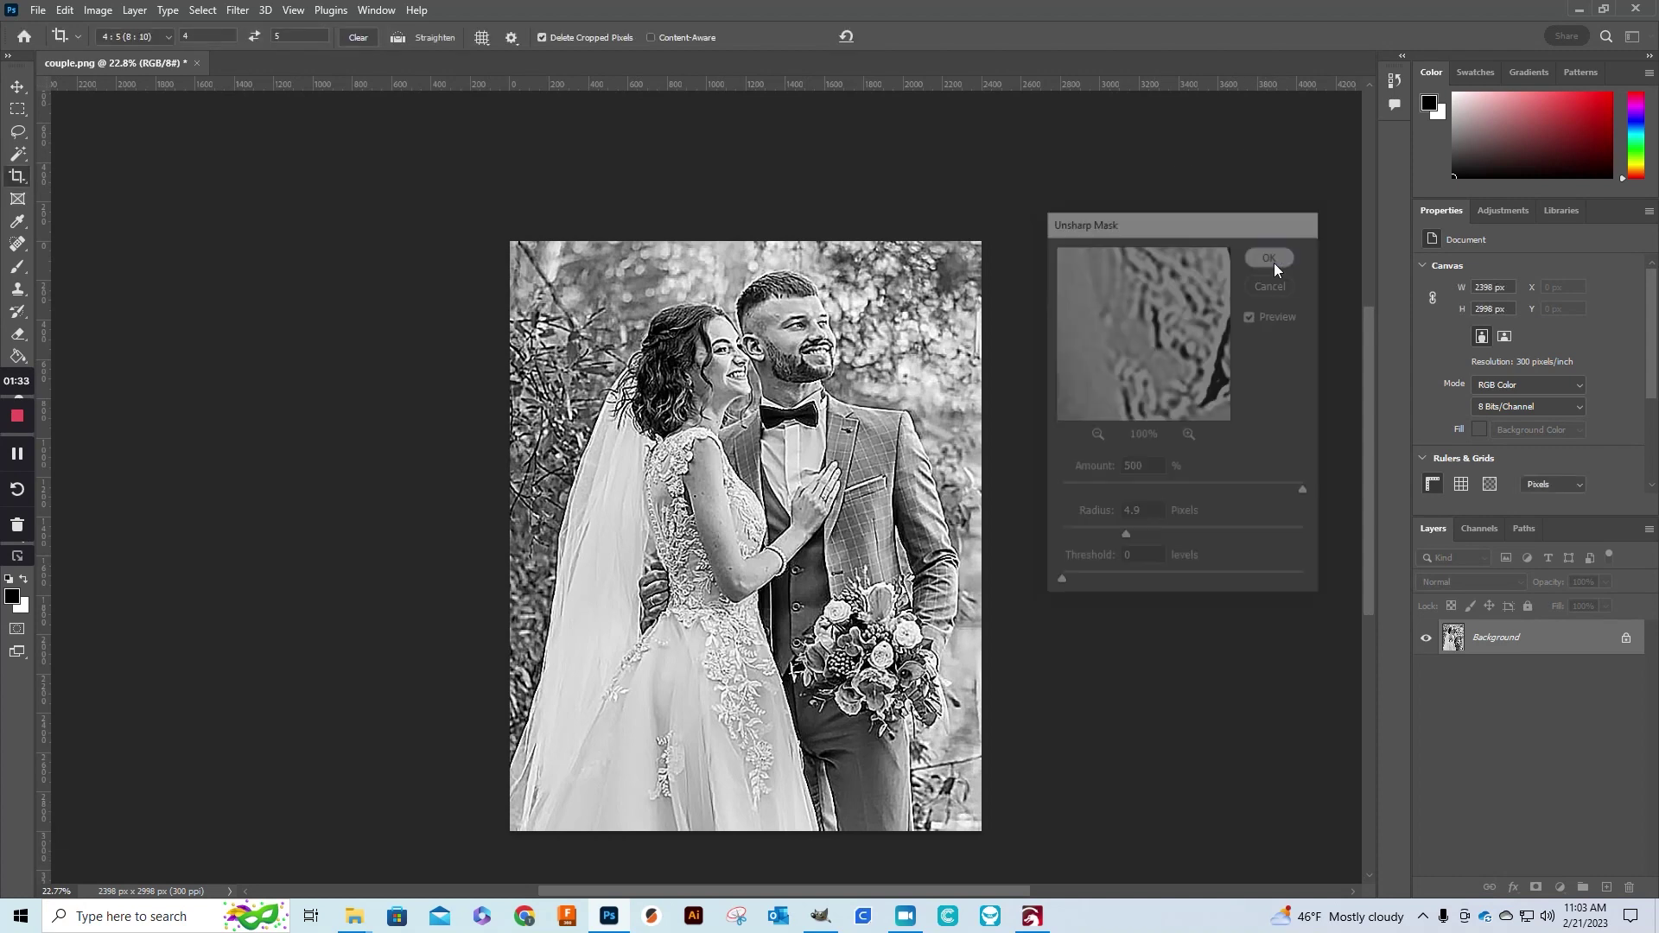
Apply a steep S-shaped Curves adjustment, darkening shadows and brightening highlights
click(99, 12)
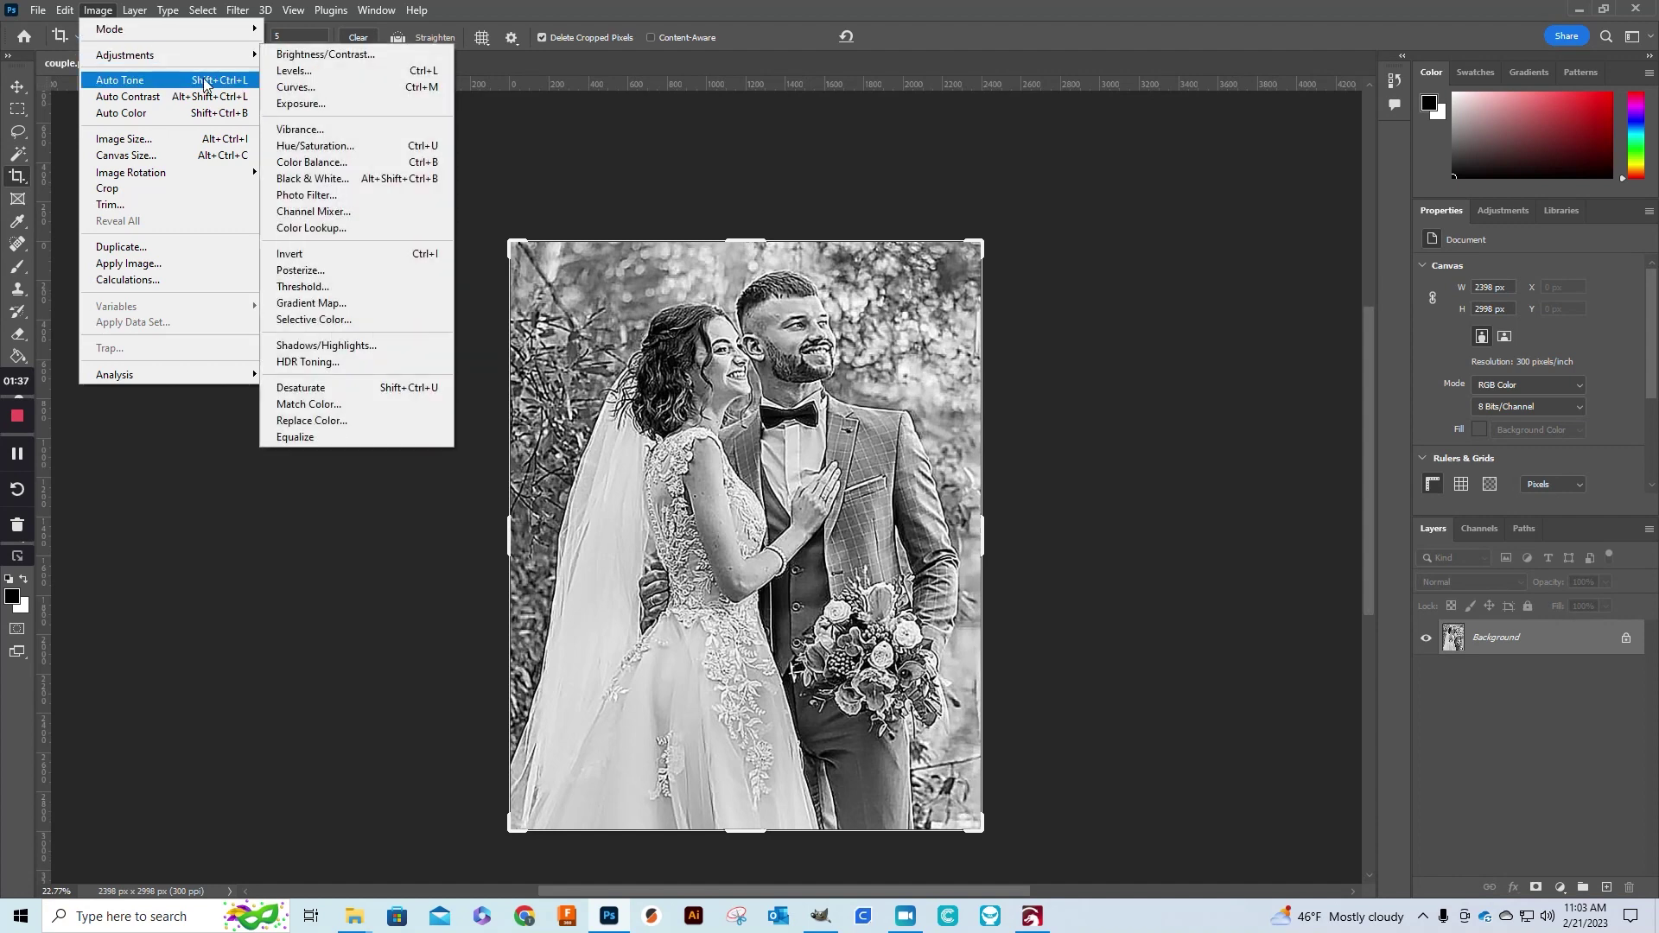
mouse_move(173, 54)
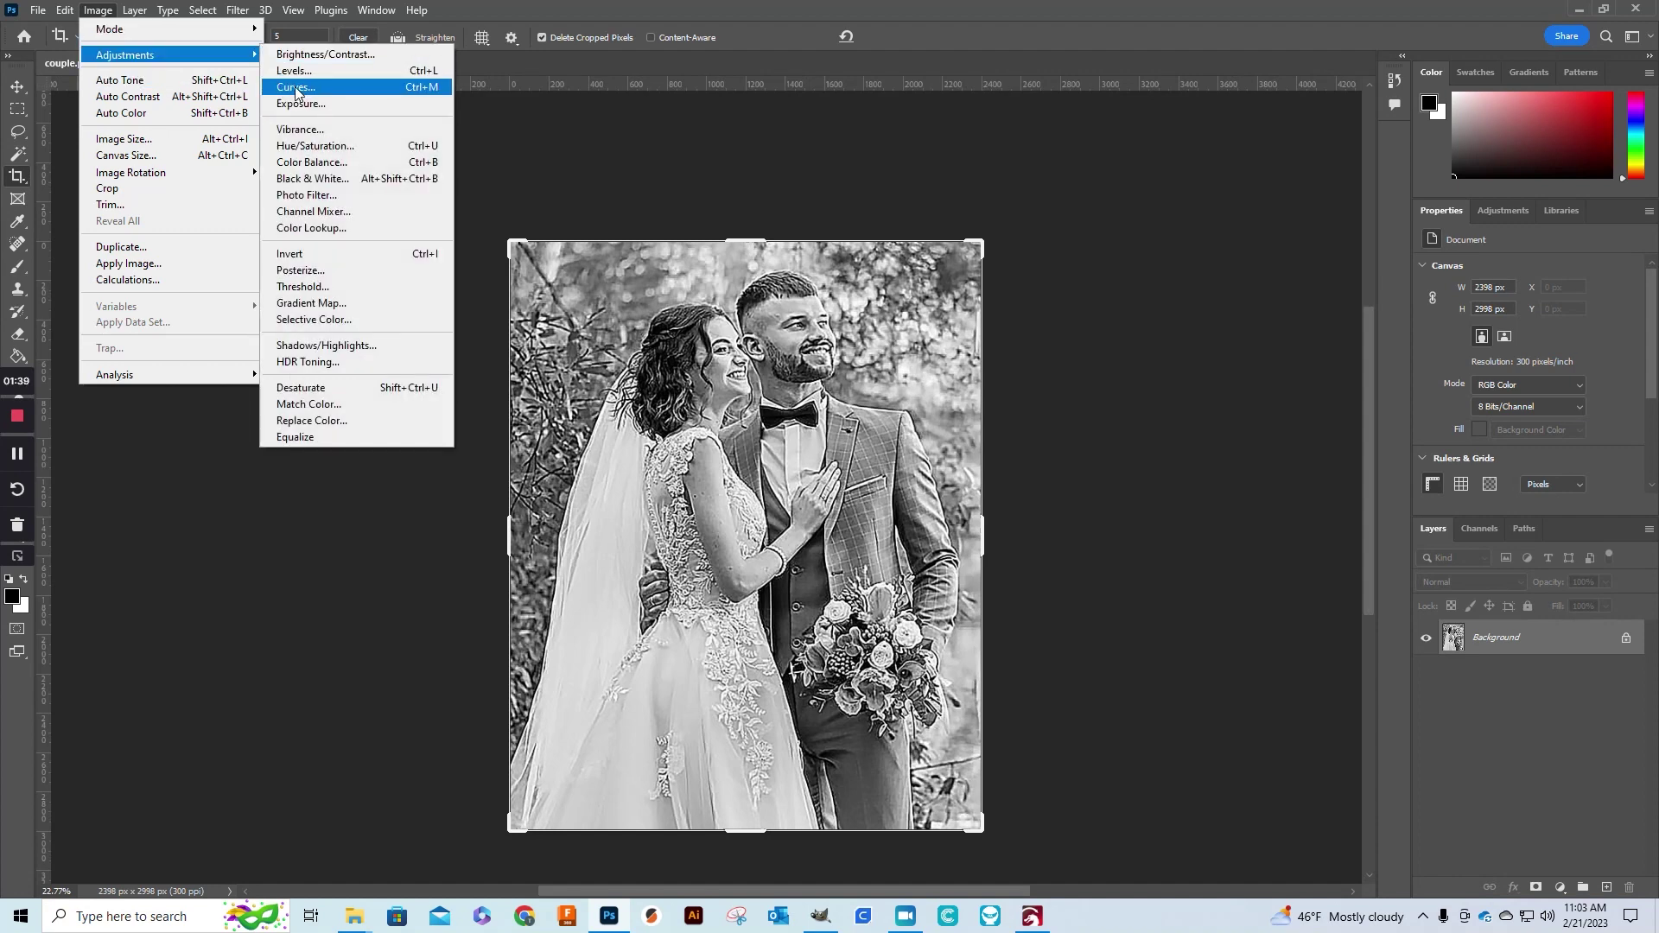
click(295, 88)
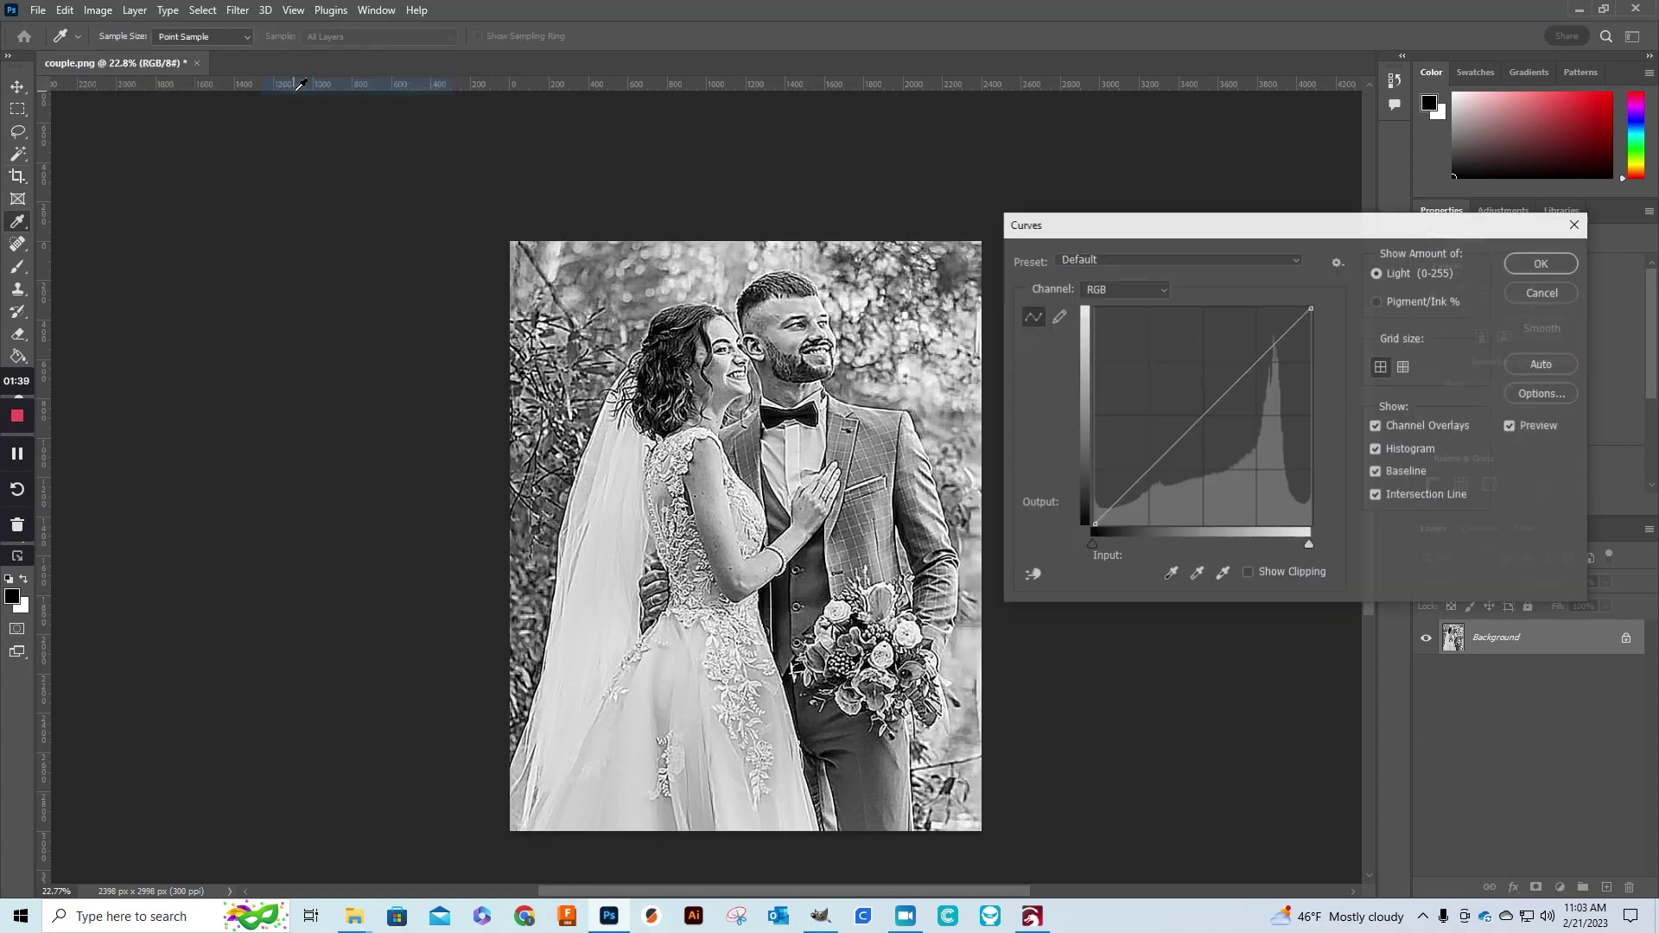
click(1134, 485)
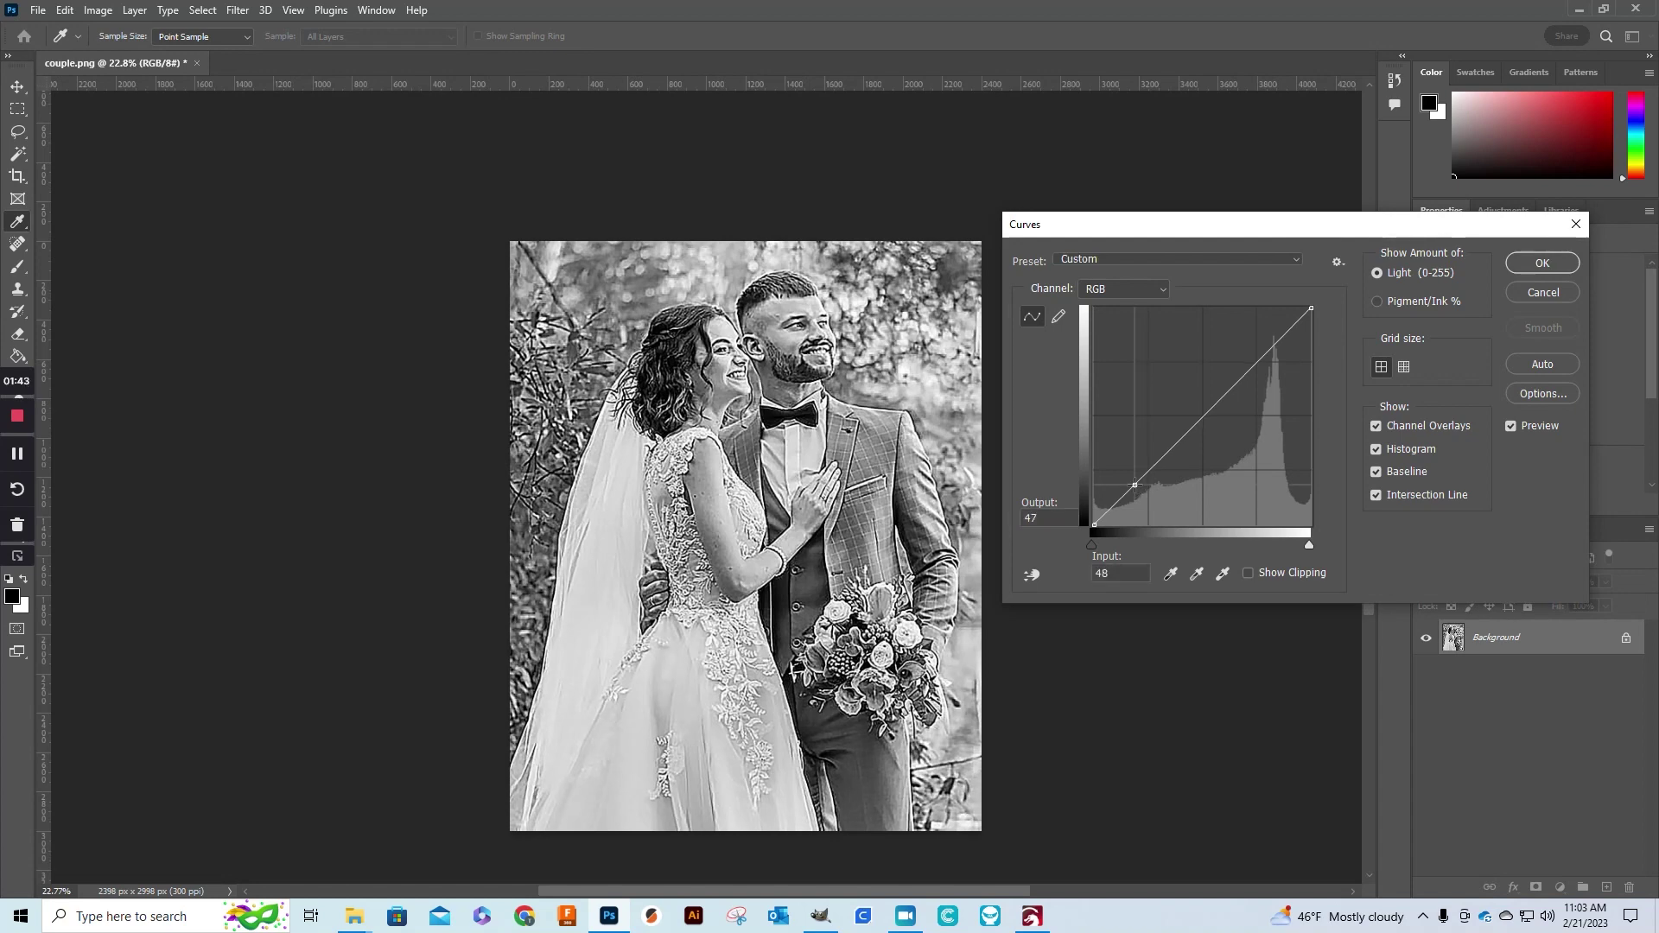
drag(1135, 485, 1150, 495)
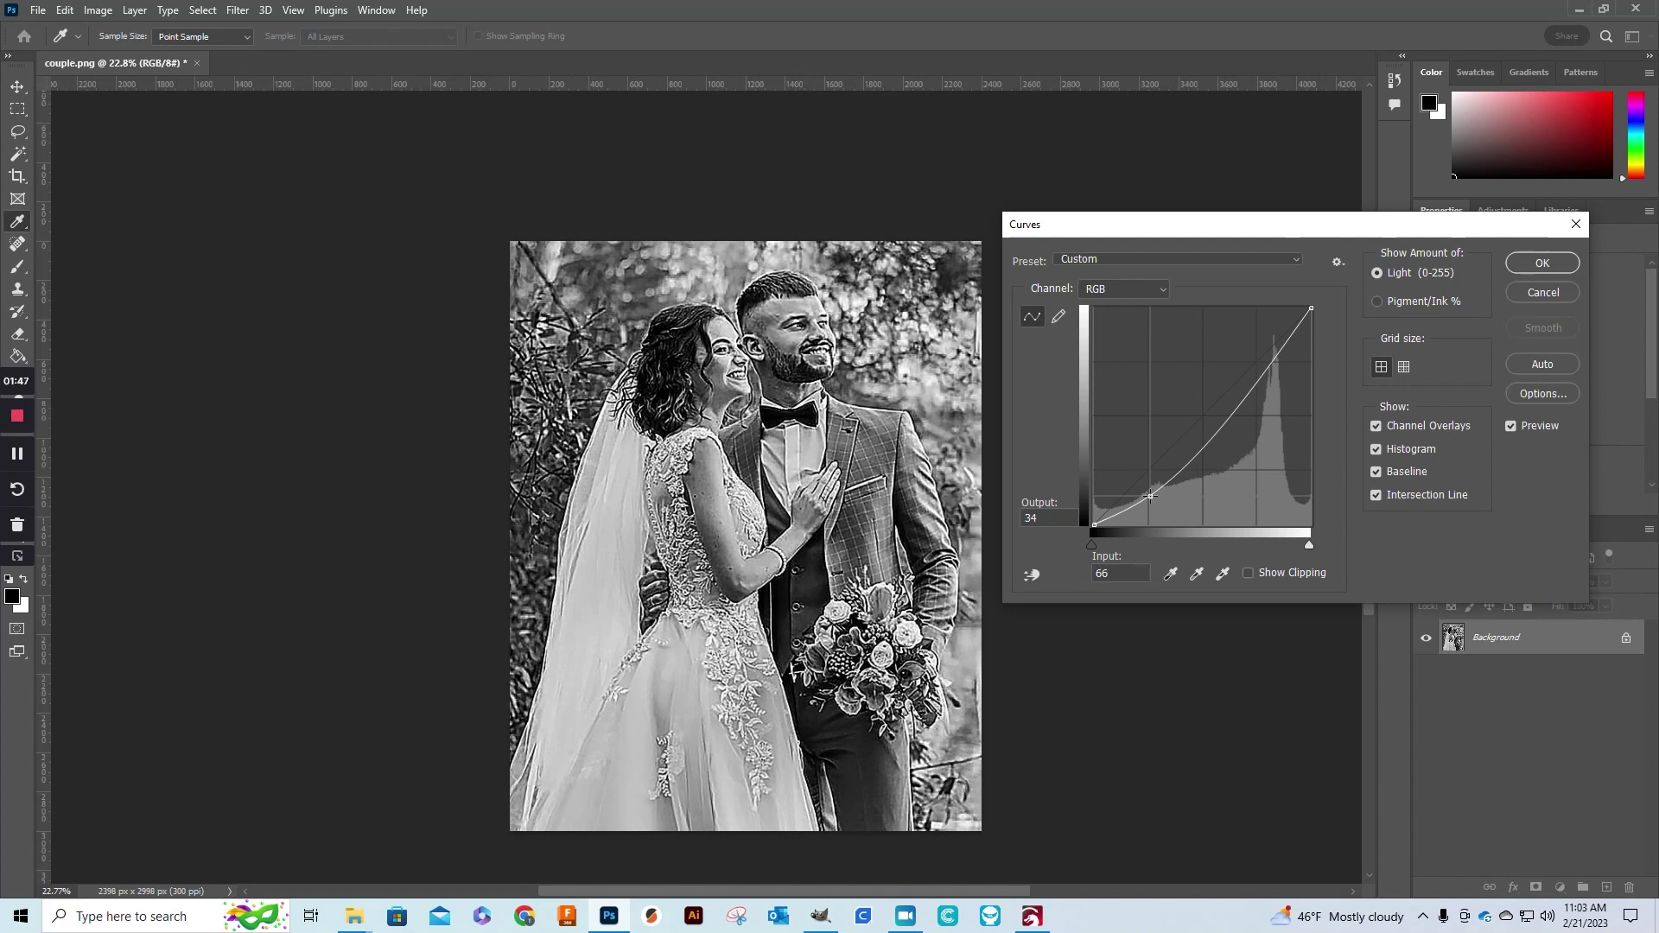
click(1267, 347)
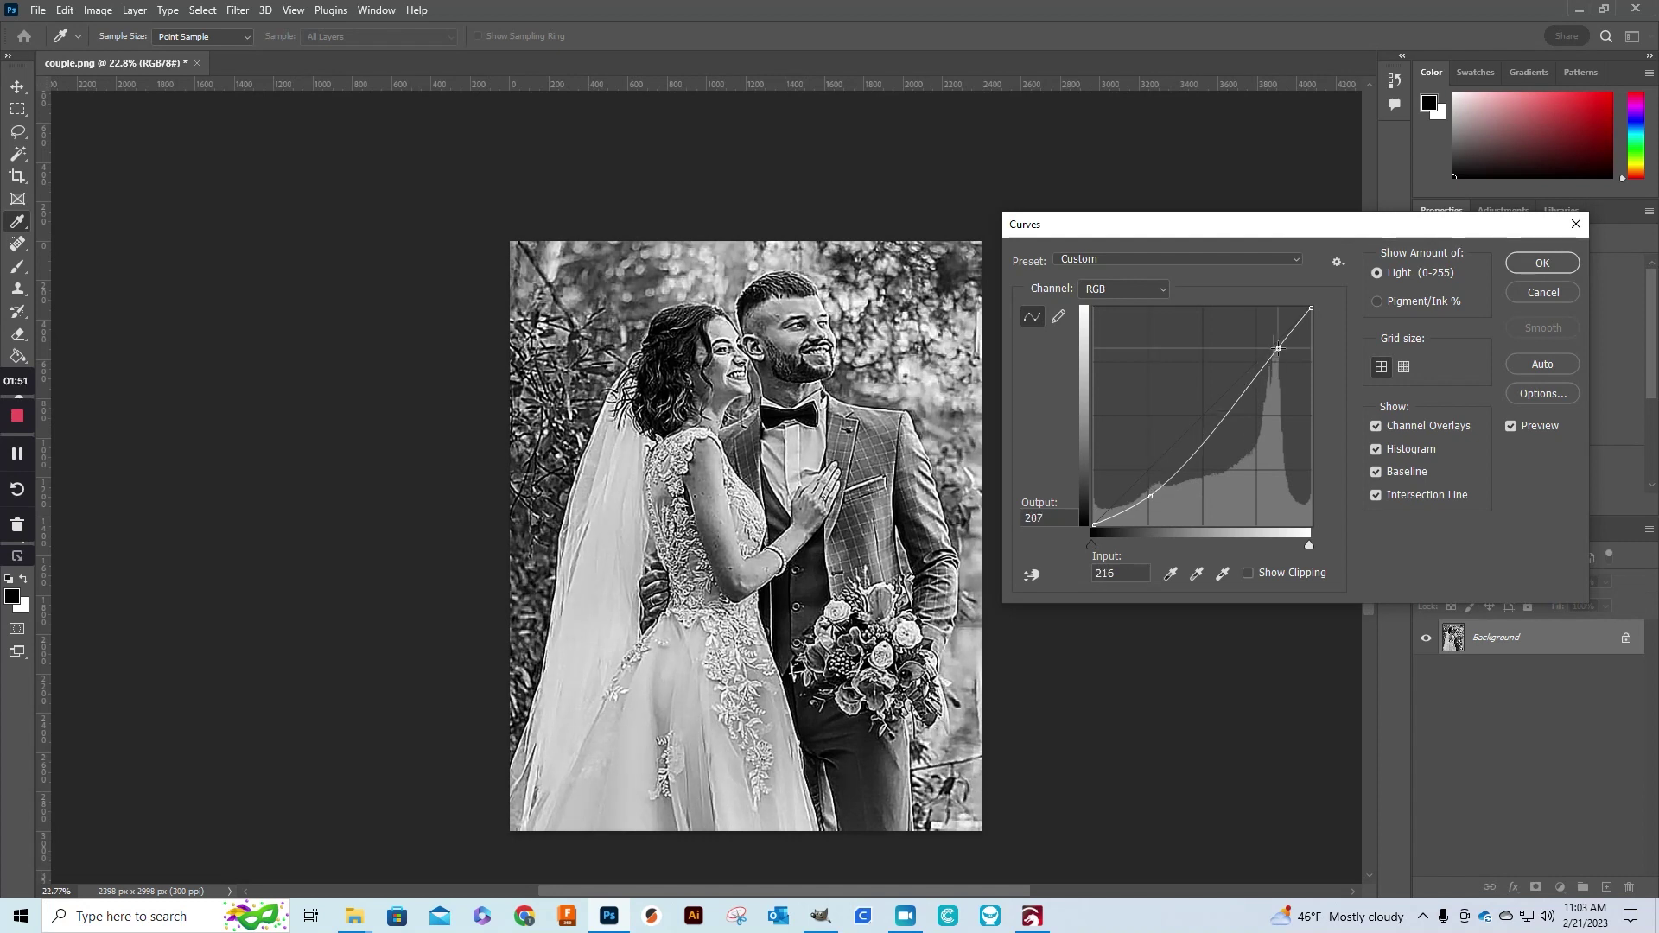
drag(1267, 347, 1251, 337)
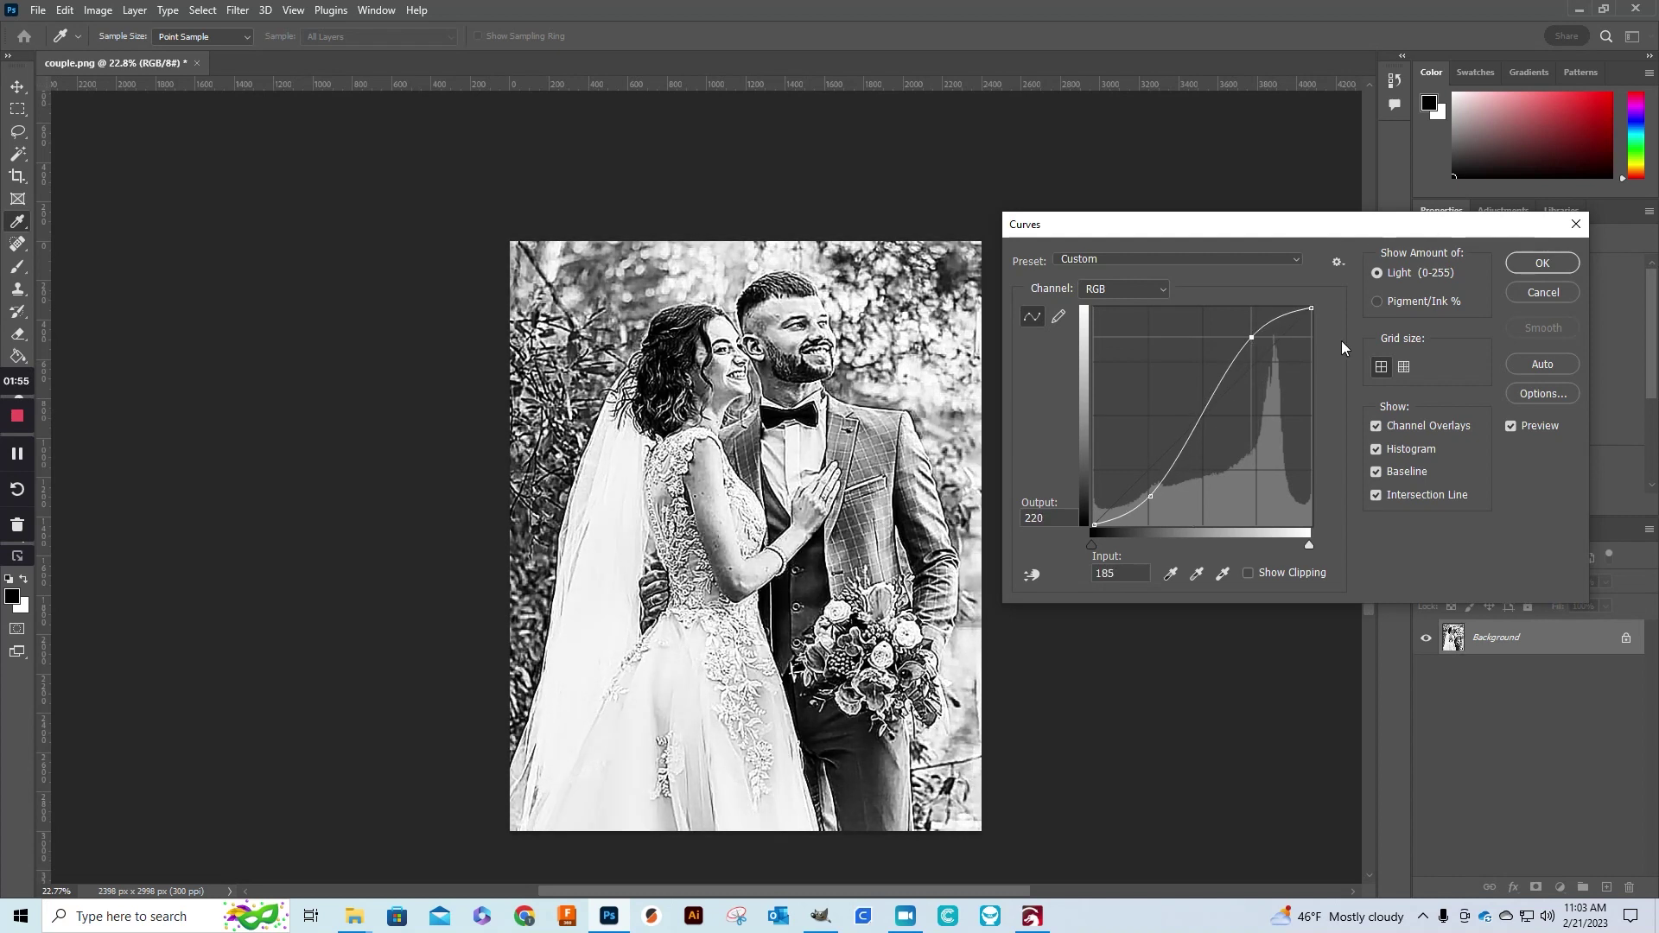
click(1541, 264)
Quick Export the photo as PNG, appending 'bw' to save it as couplebw
key(c)
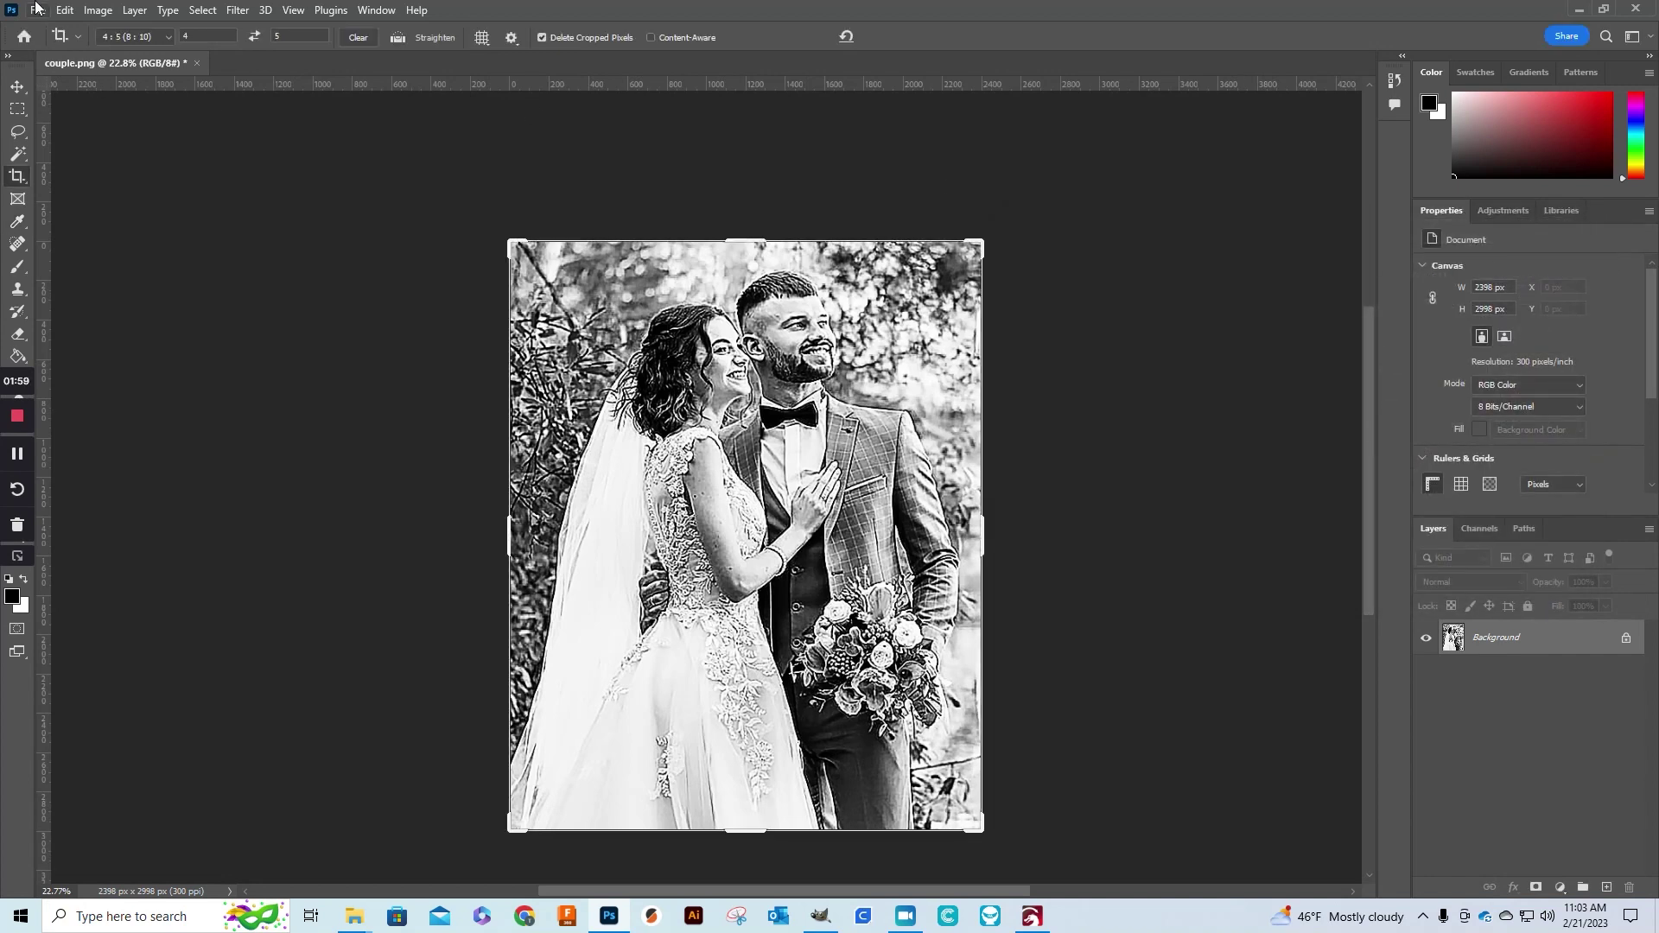
click(36, 10)
mouse_move(195, 312)
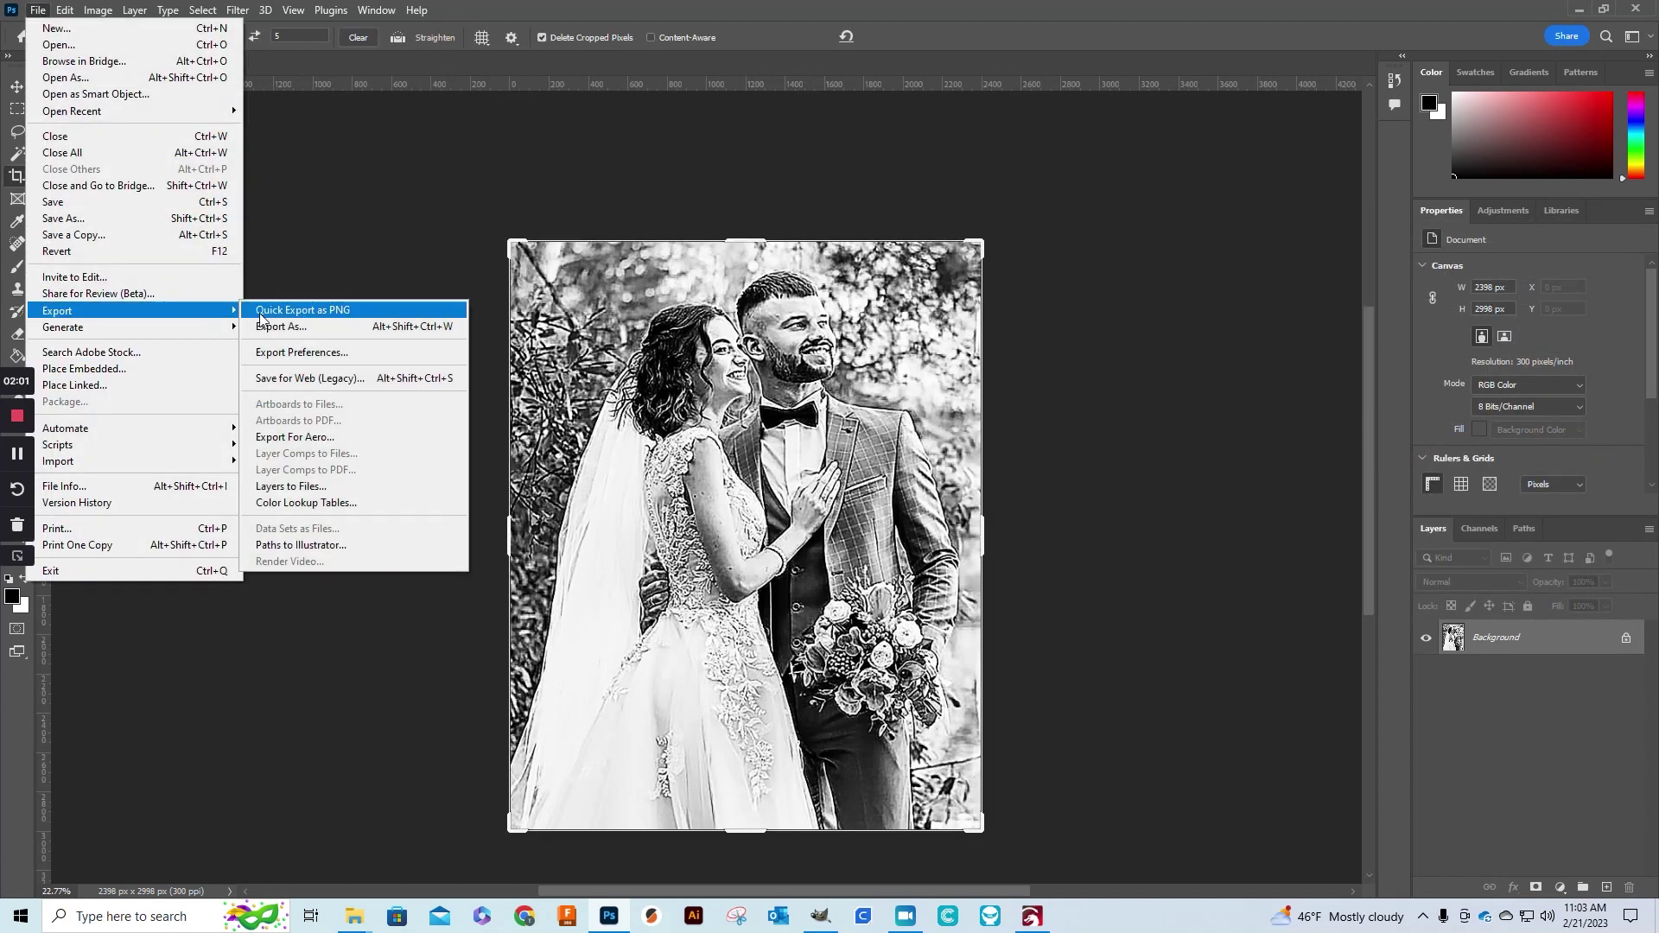
click(260, 313)
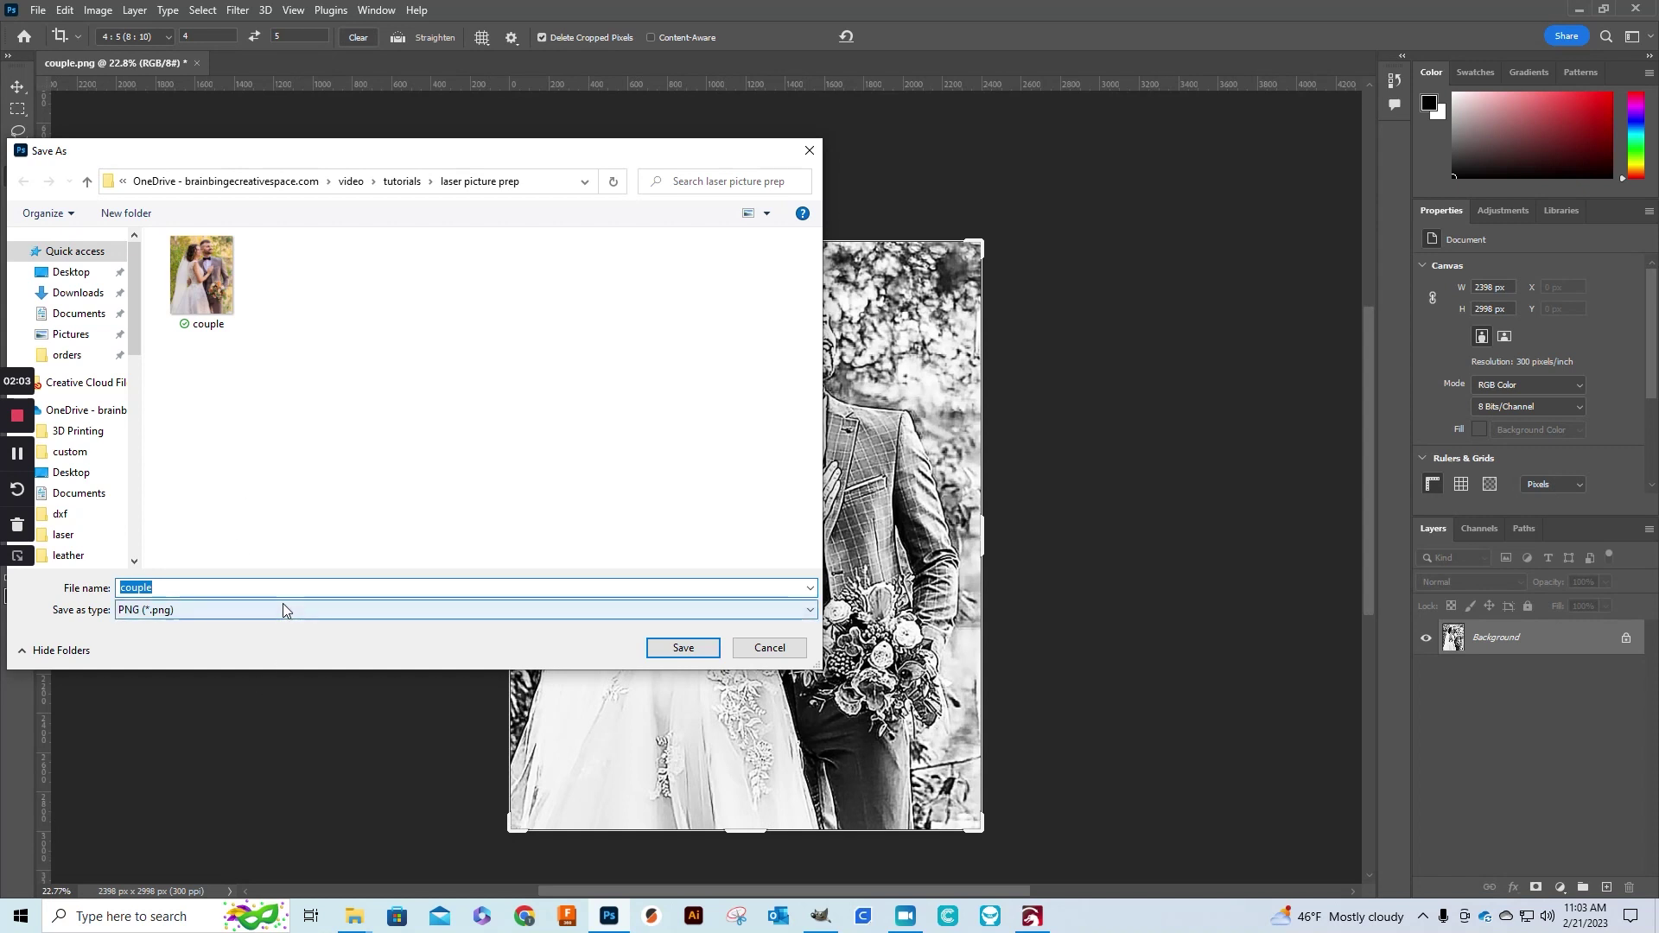
click(297, 587)
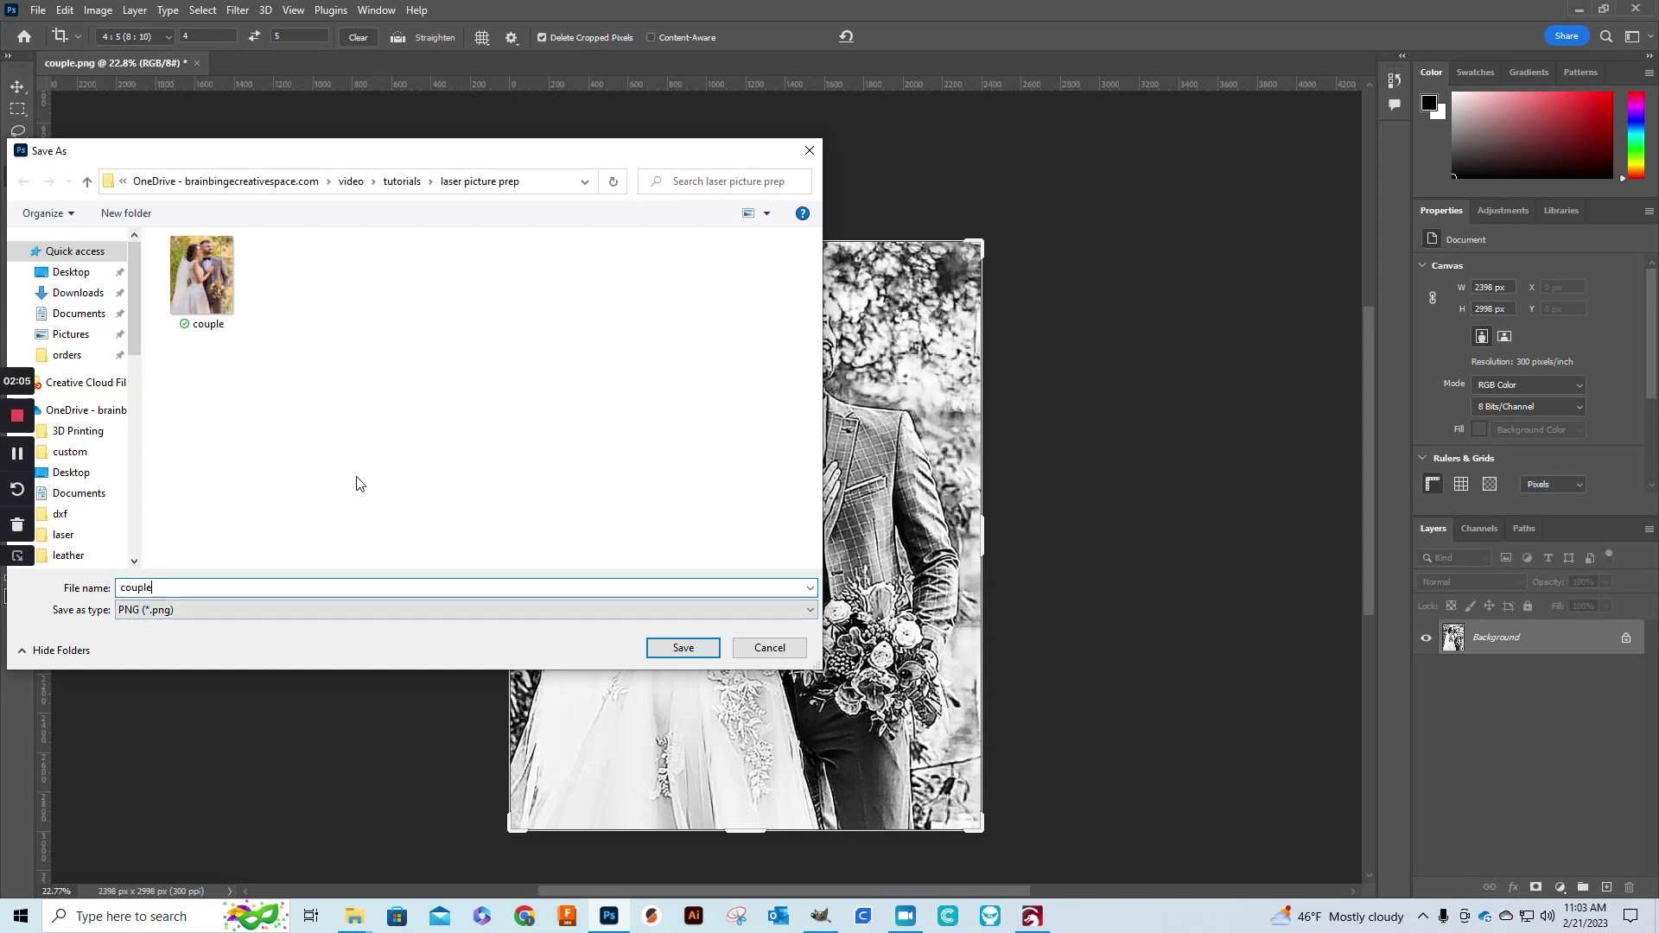
text(bw)
key(Return)
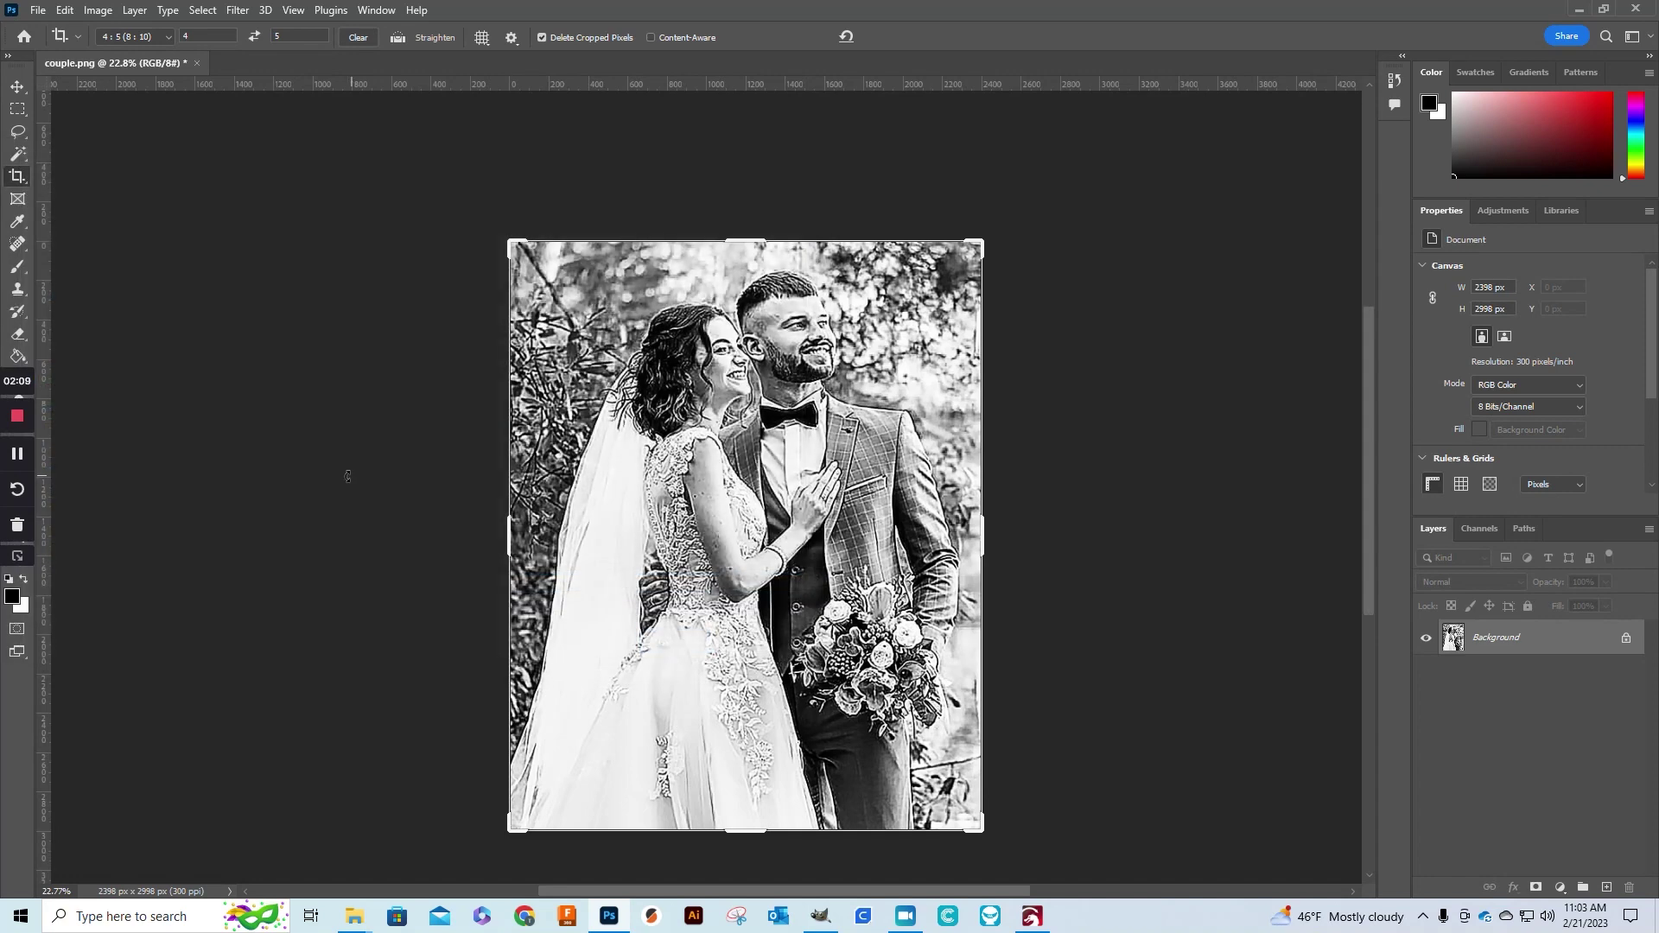
In GIMP, set couplebw's resolution to 300 pixels/in via Scale Image, keeping 2398 × 2998 px
click(810, 909)
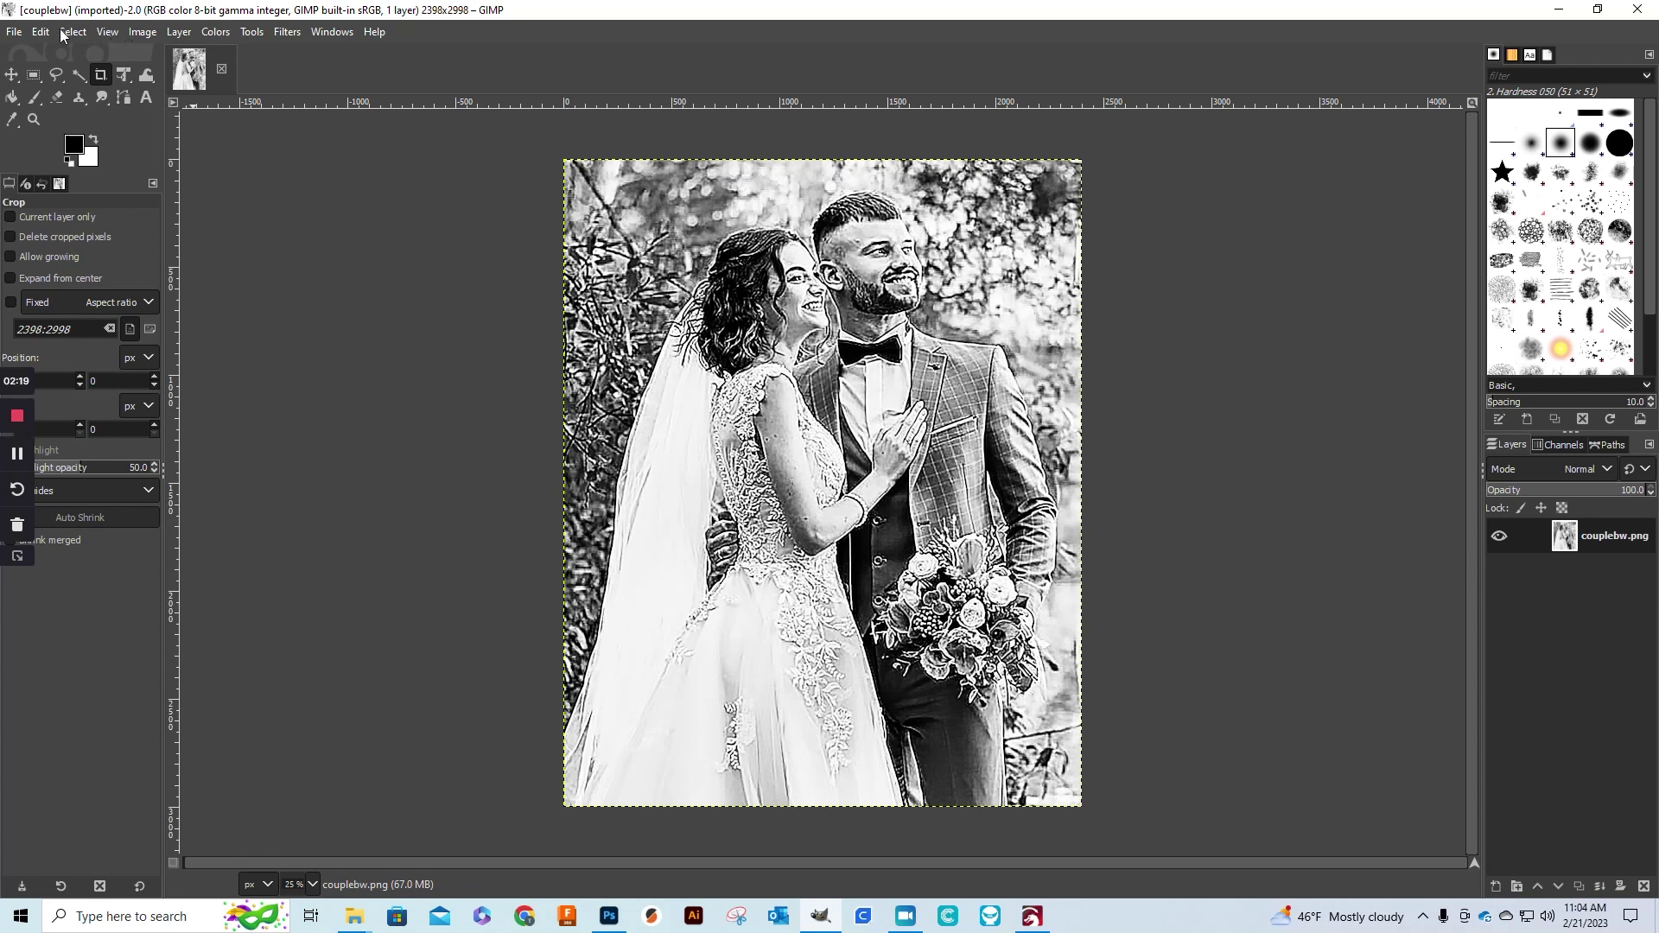
click(138, 34)
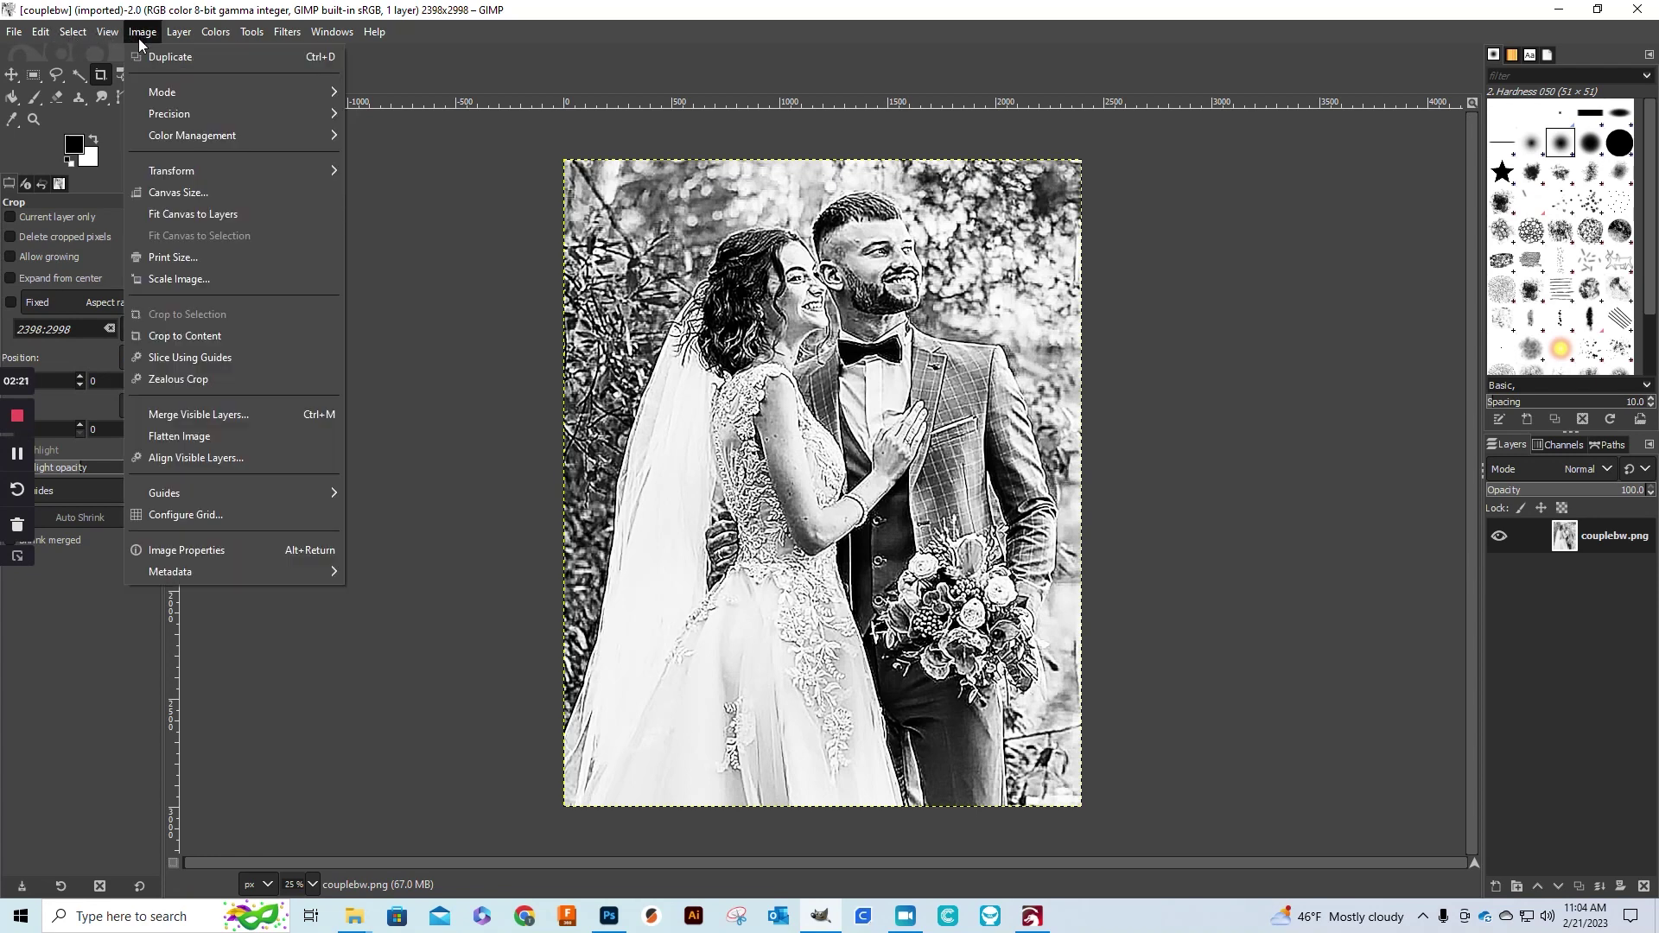
click(179, 278)
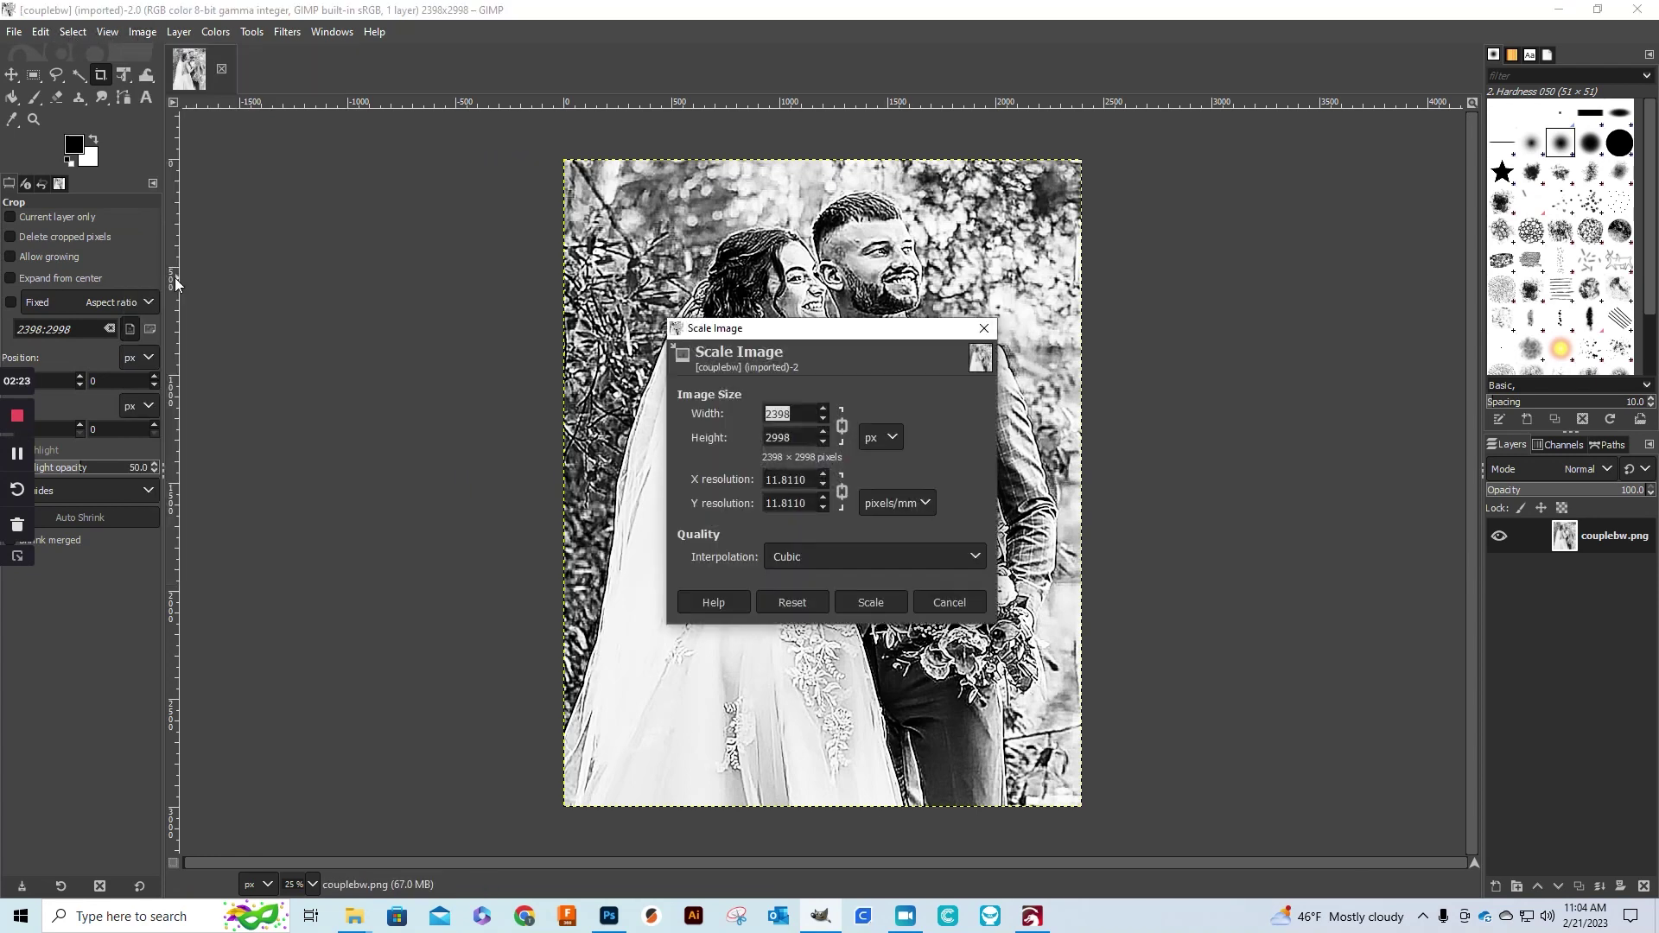
click(885, 504)
click(885, 521)
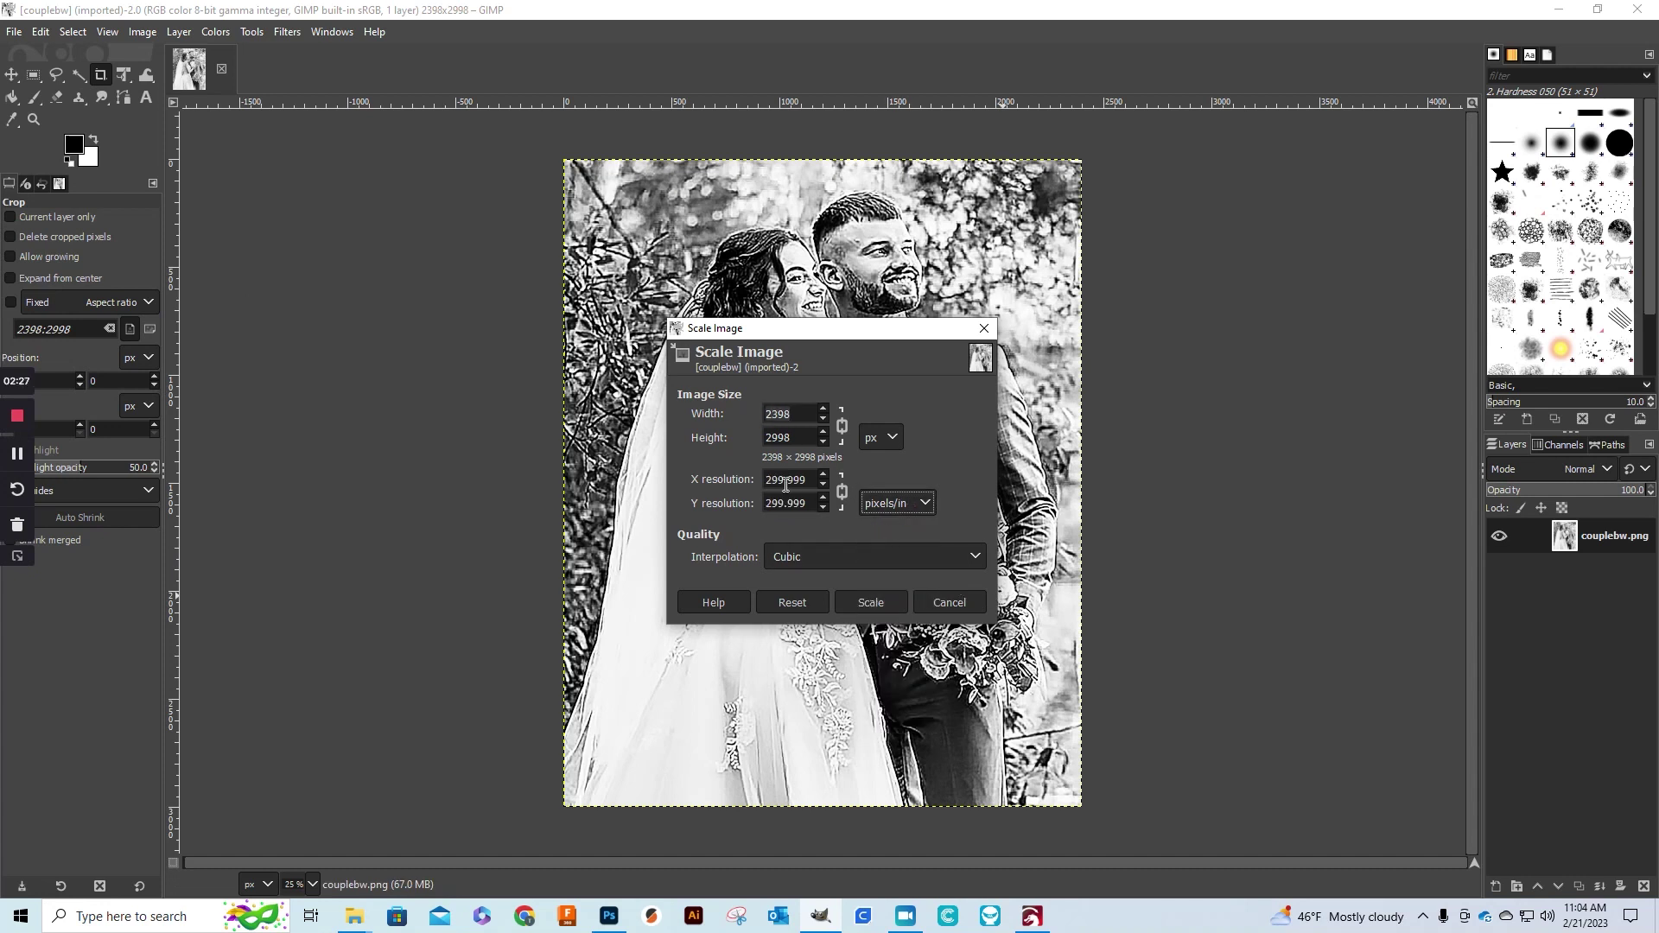
click(882, 603)
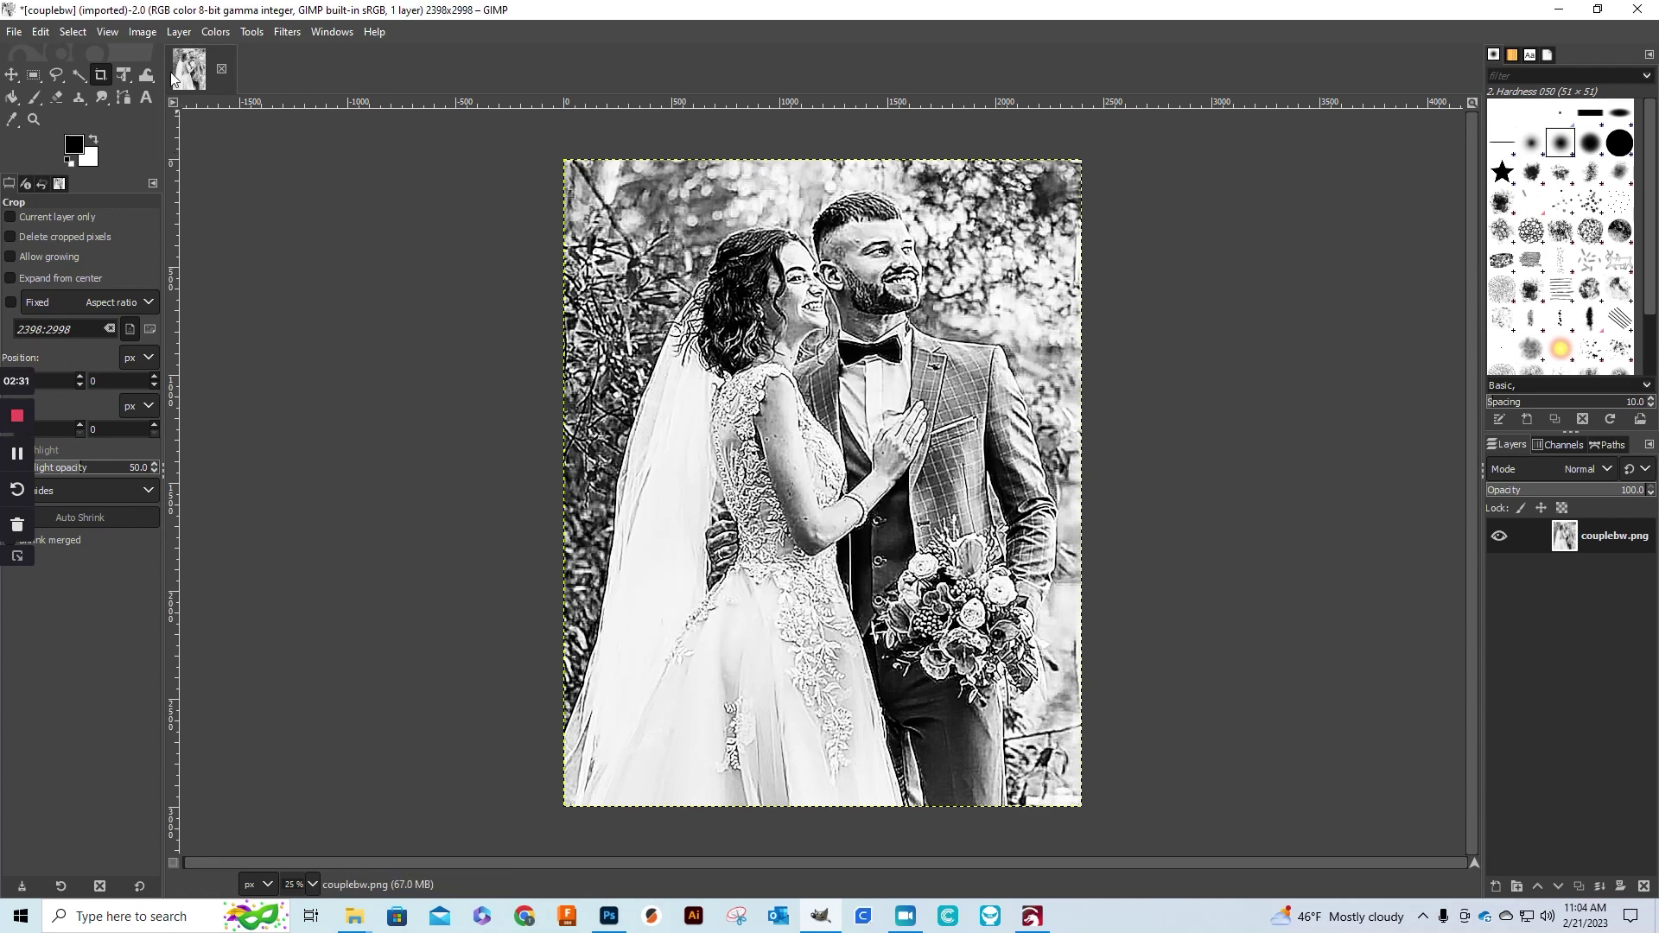
Convert the image to Indexed mode using the black-and-white 1-bit palette with Positioned dithering
click(143, 34)
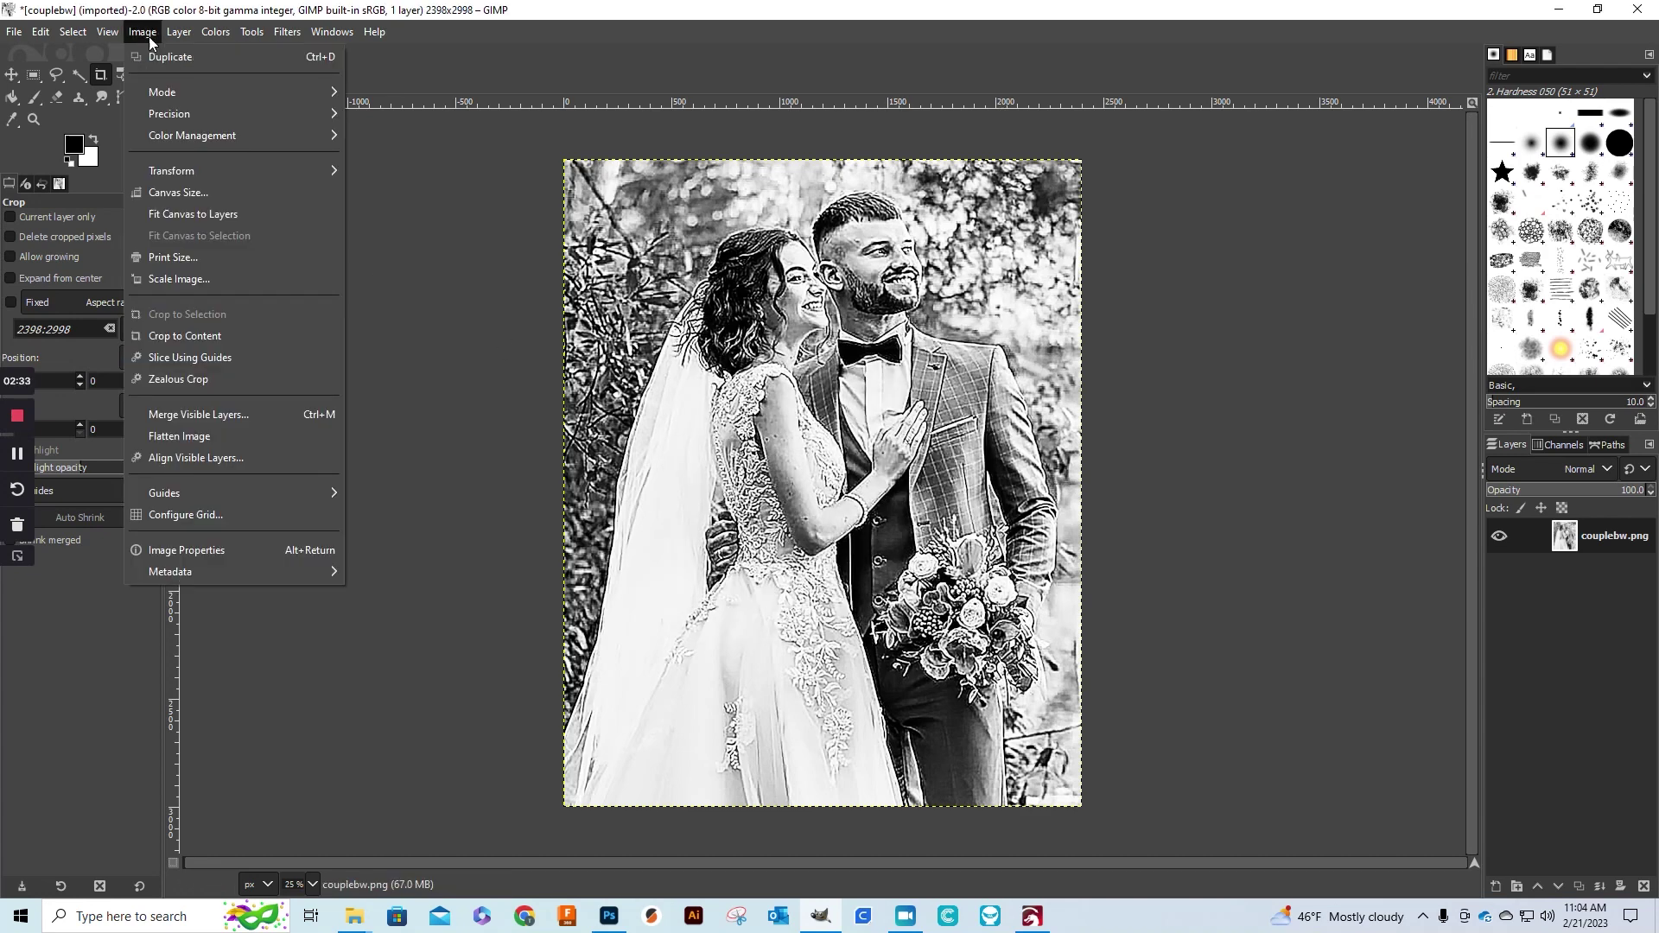
mouse_move(208, 90)
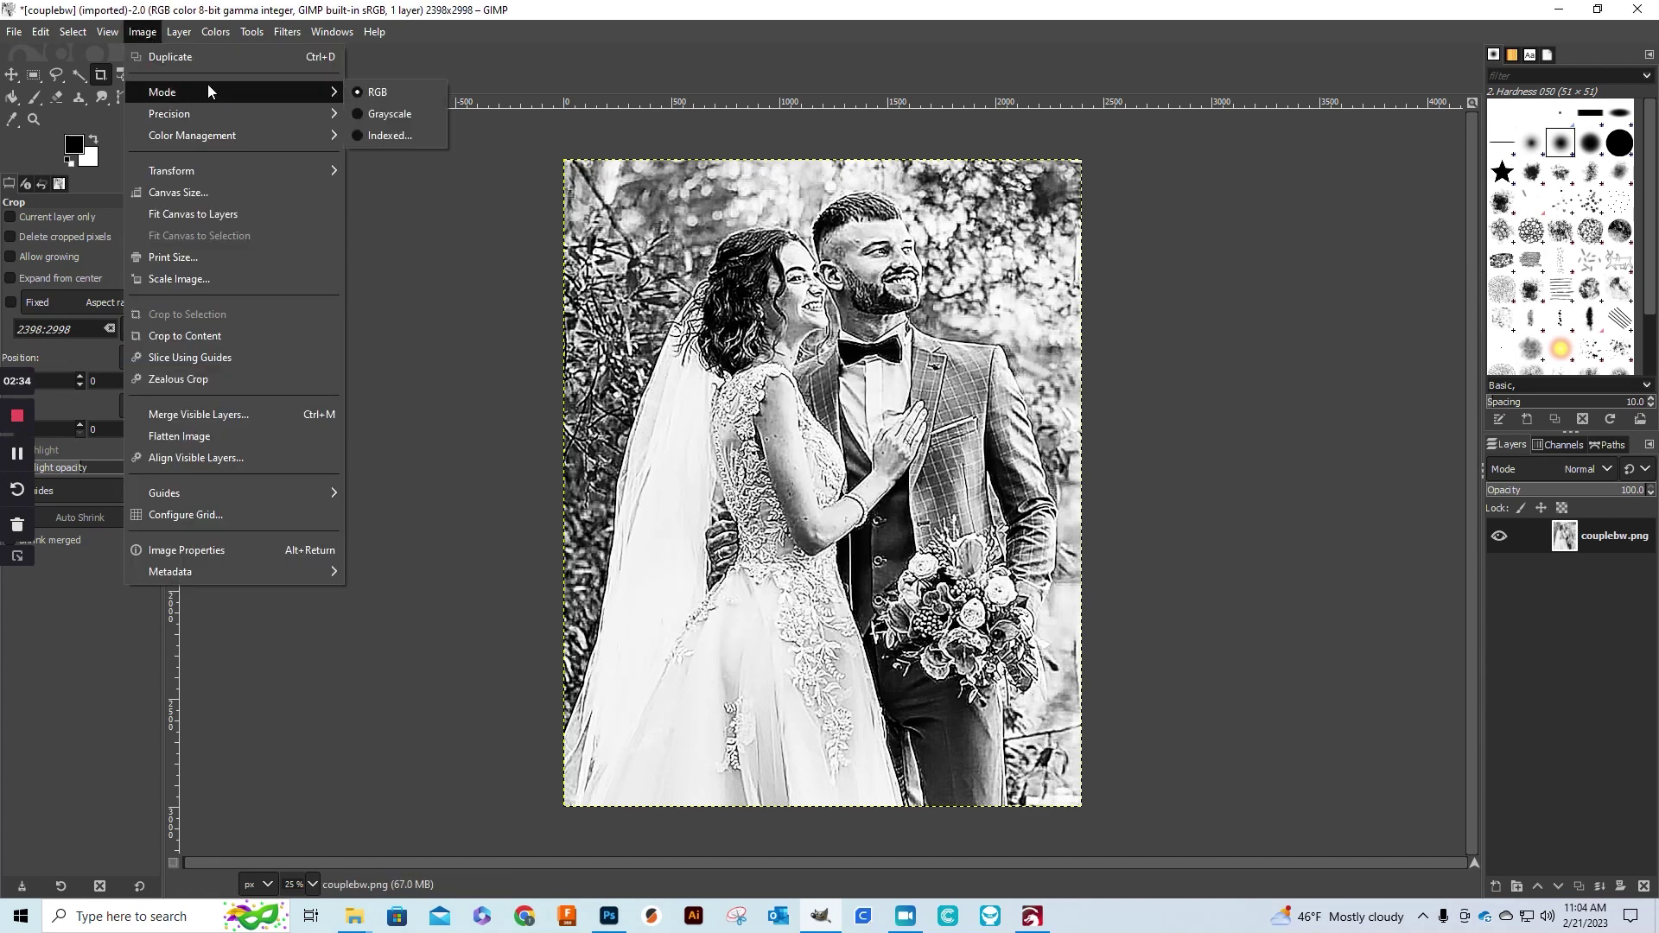
click(372, 138)
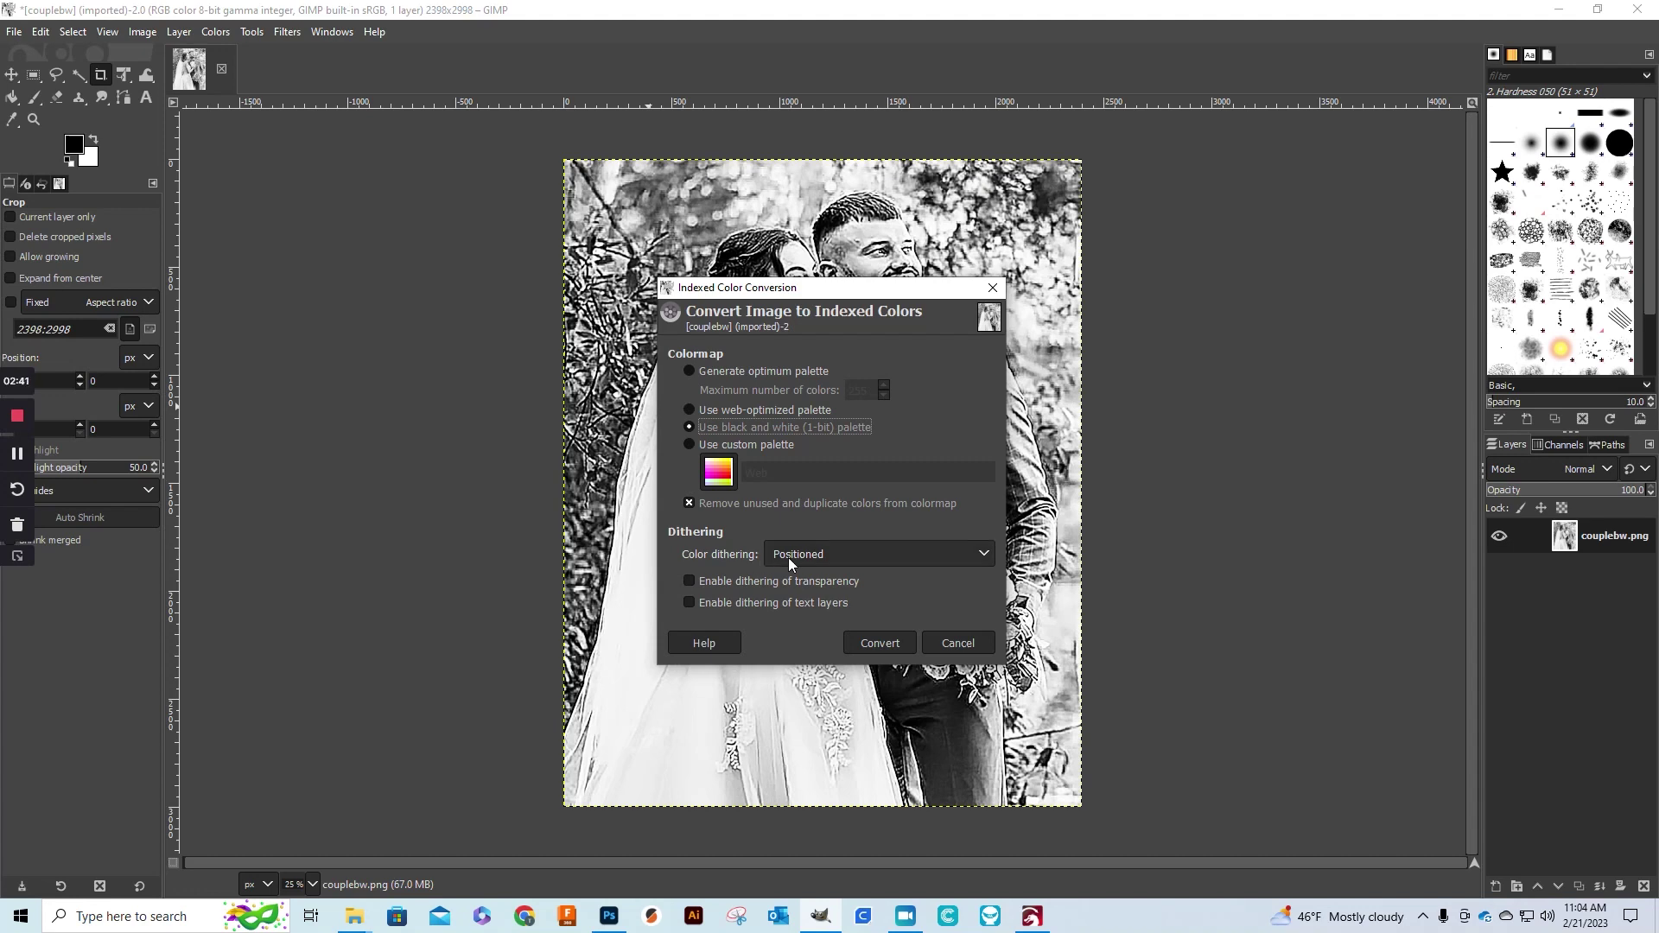
click(880, 643)
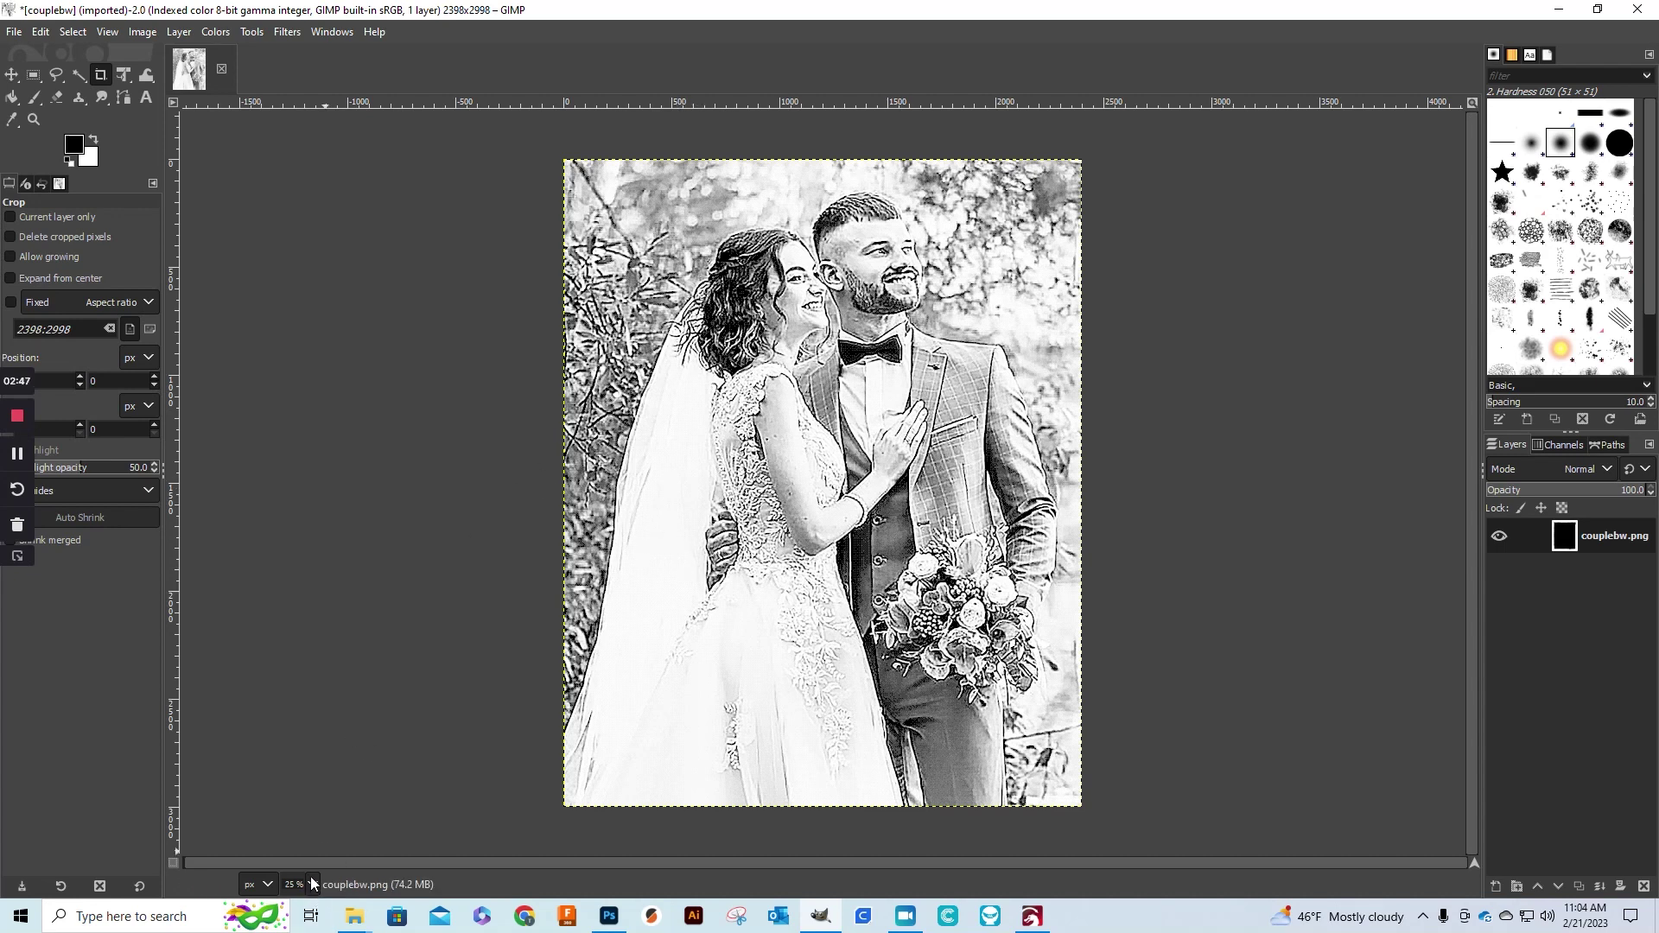
Inspect the dither at 200% zoom, overwrite couplebw.png, and bring LightBurn forward
click(311, 882)
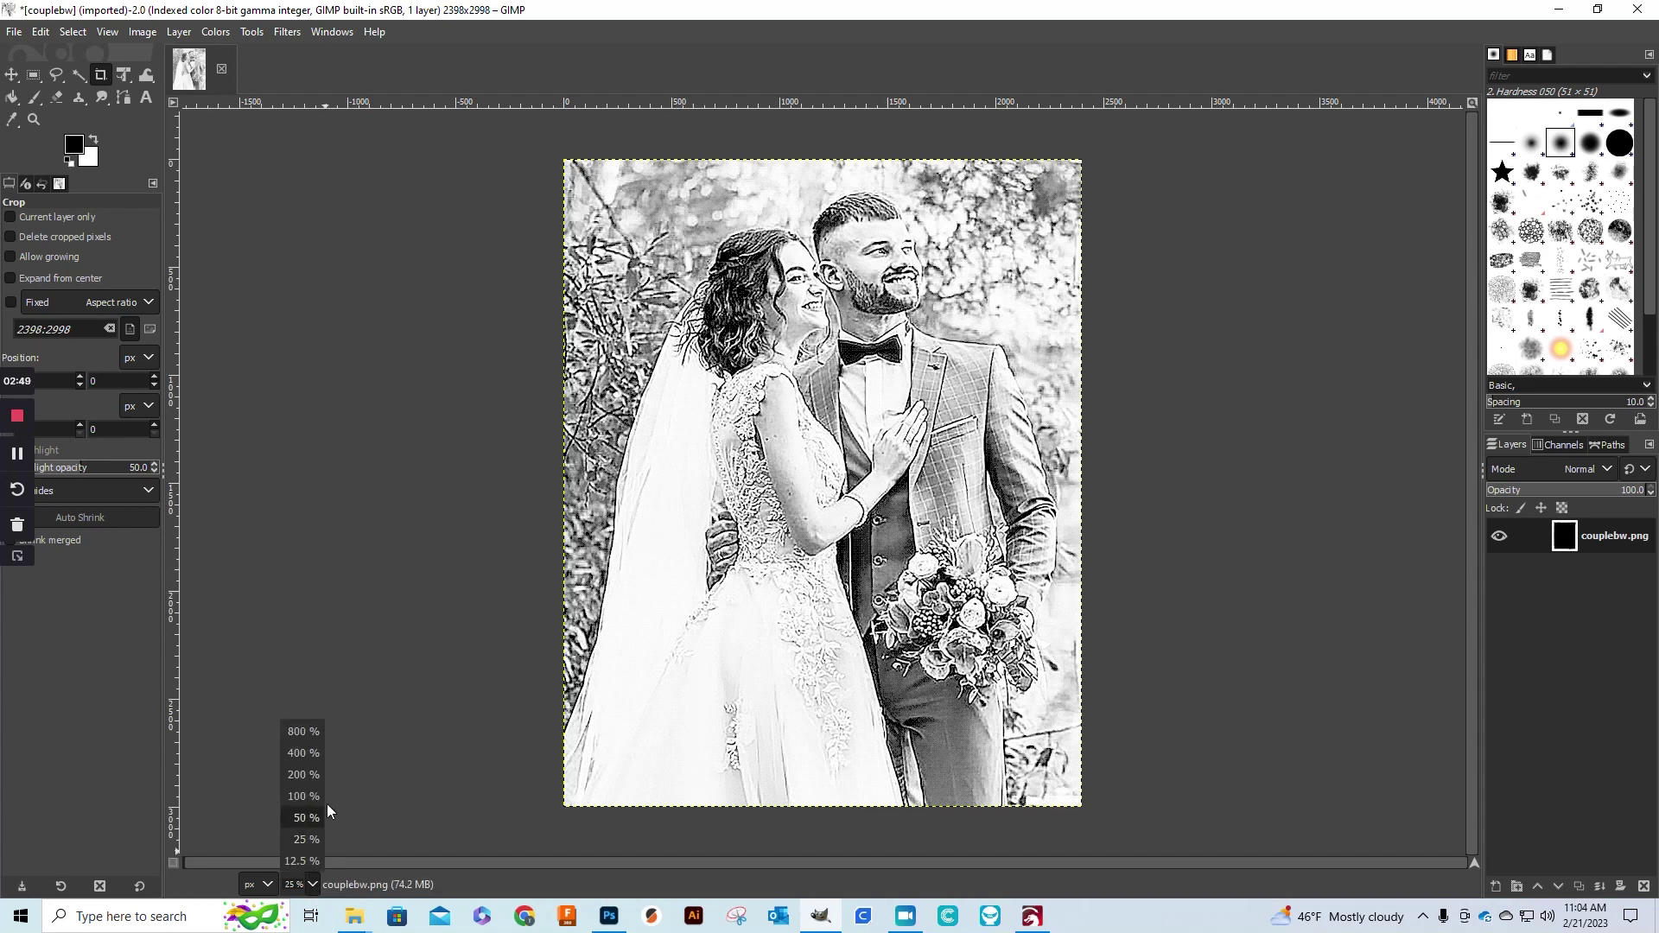
click(307, 774)
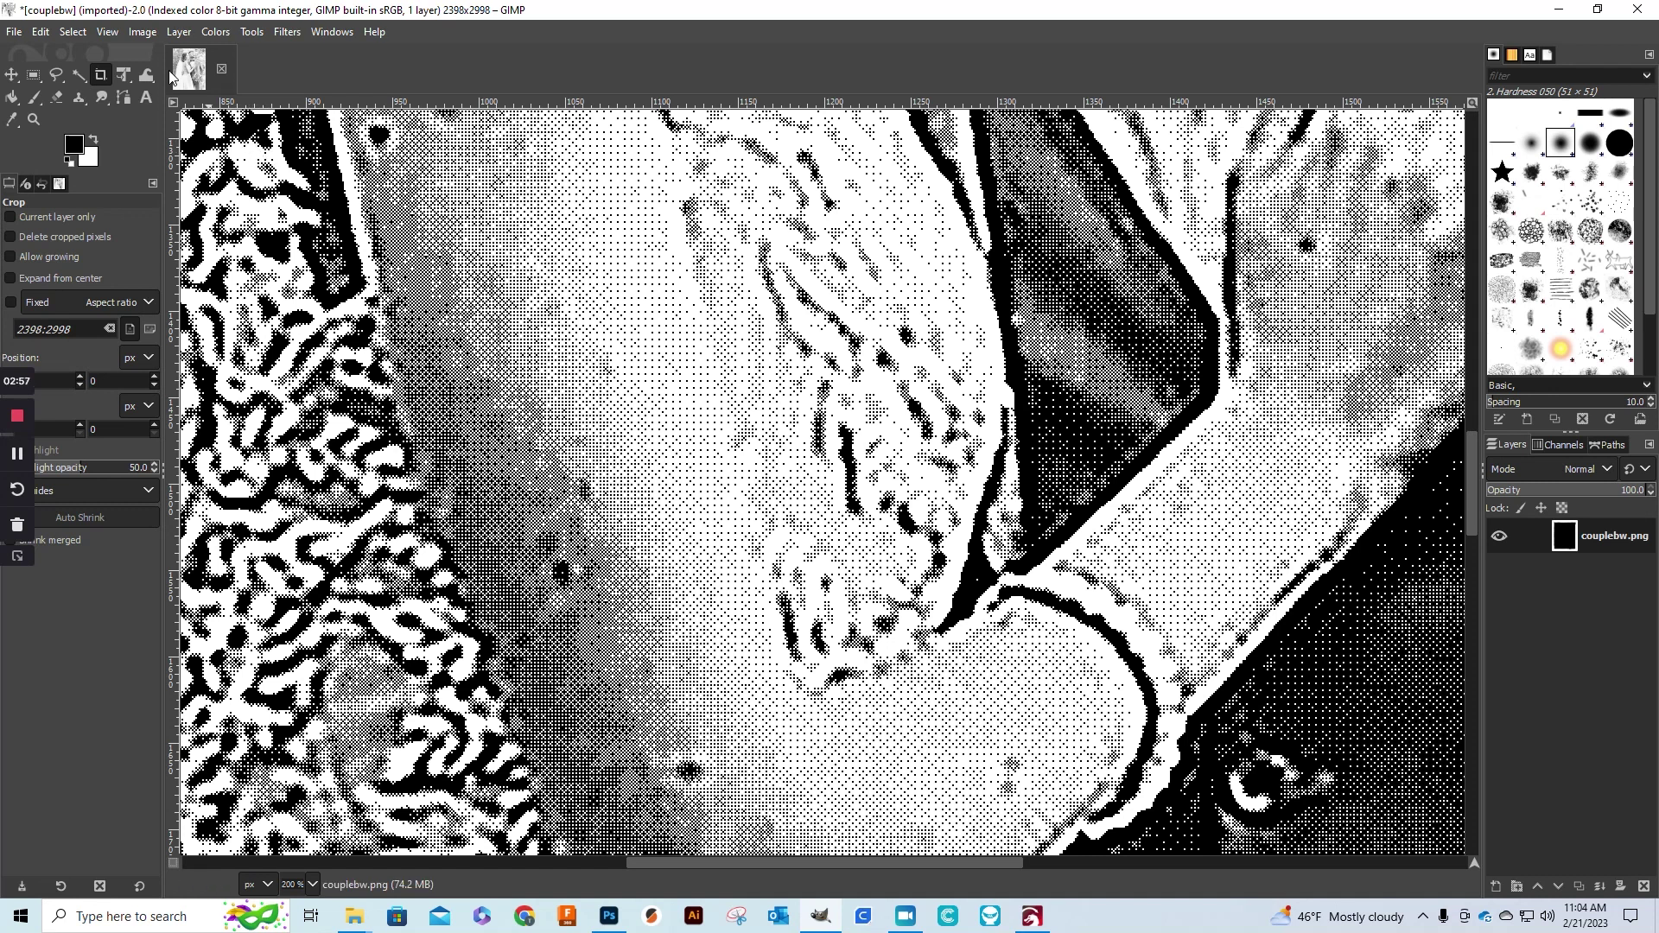
click(15, 33)
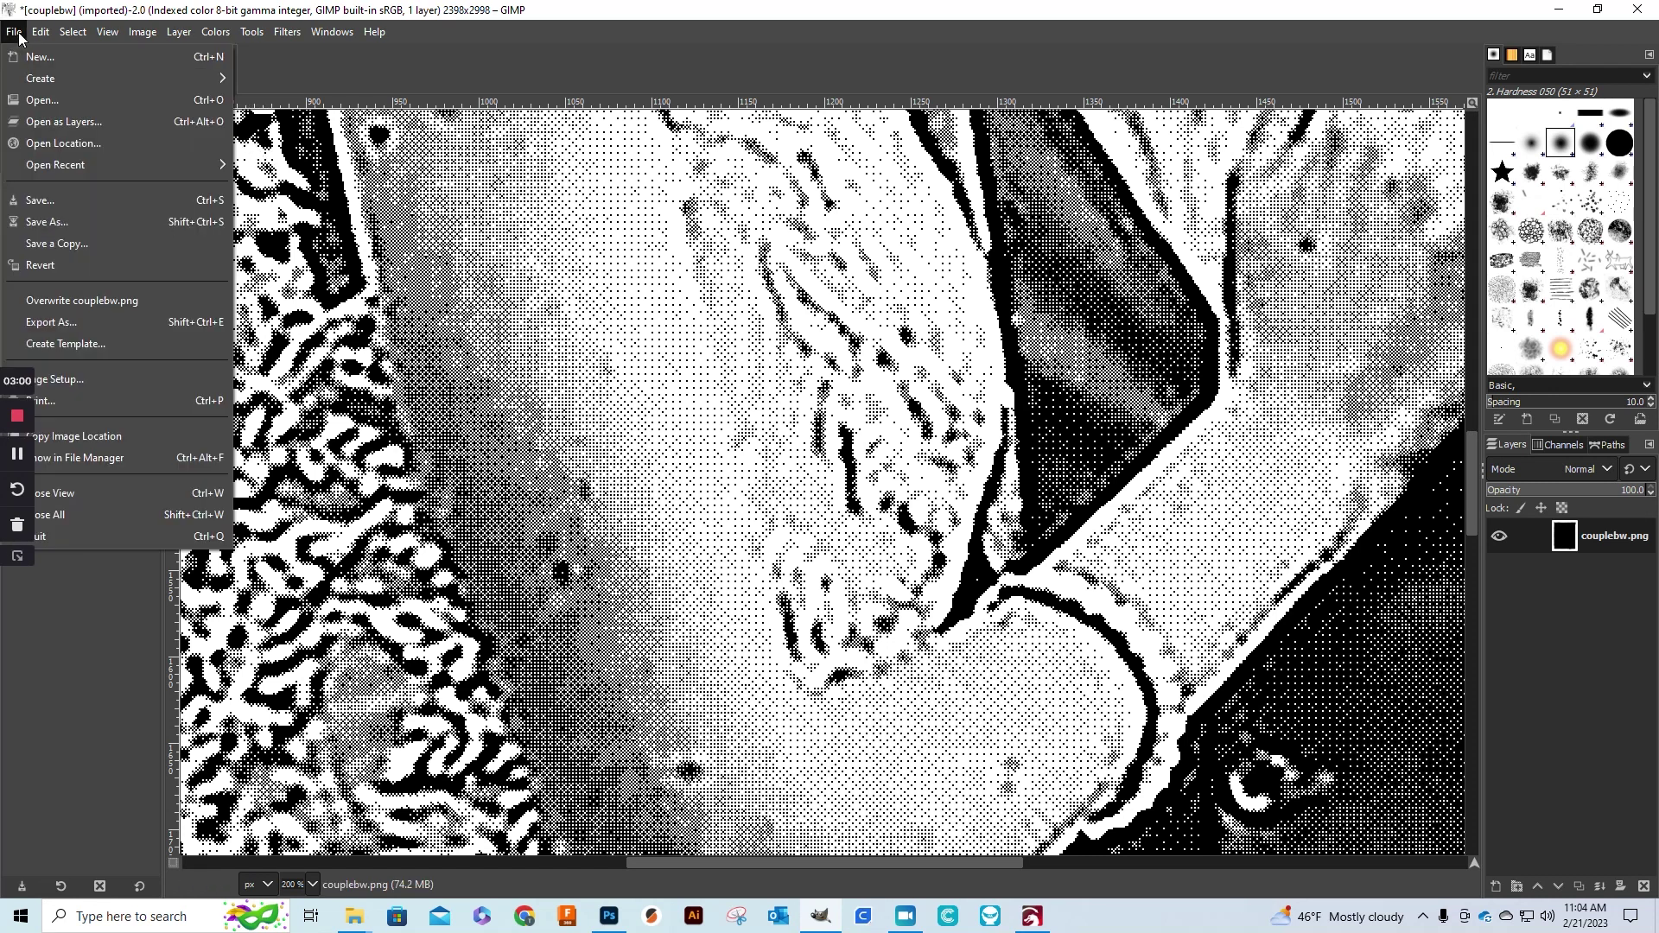
click(134, 302)
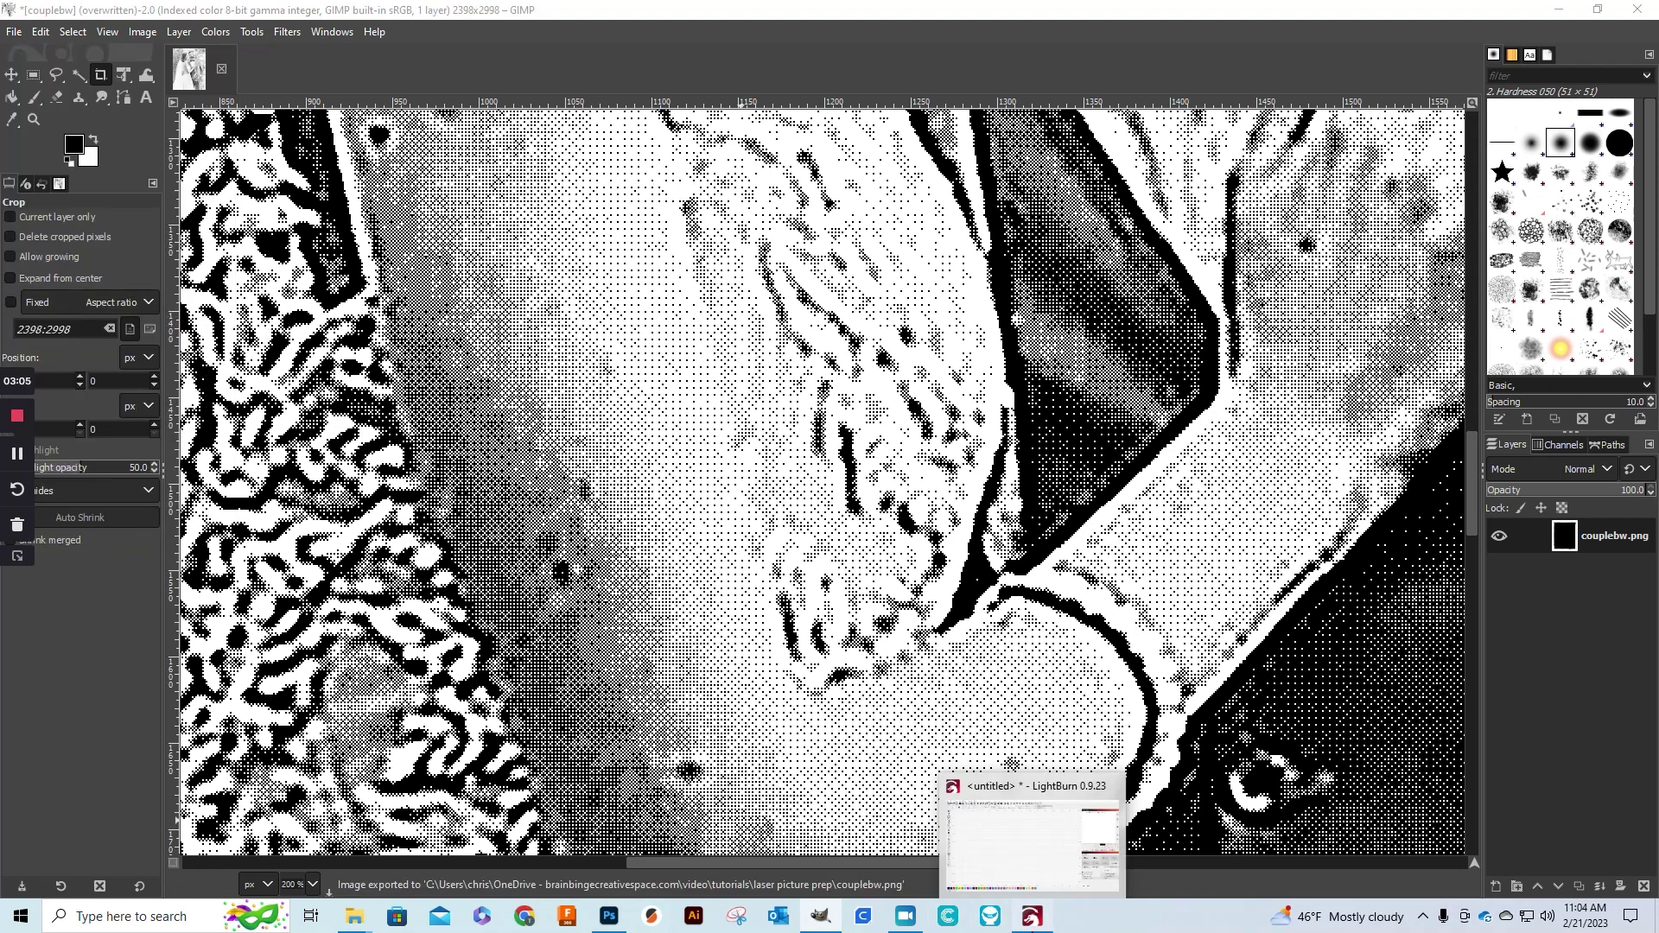
click(1033, 916)
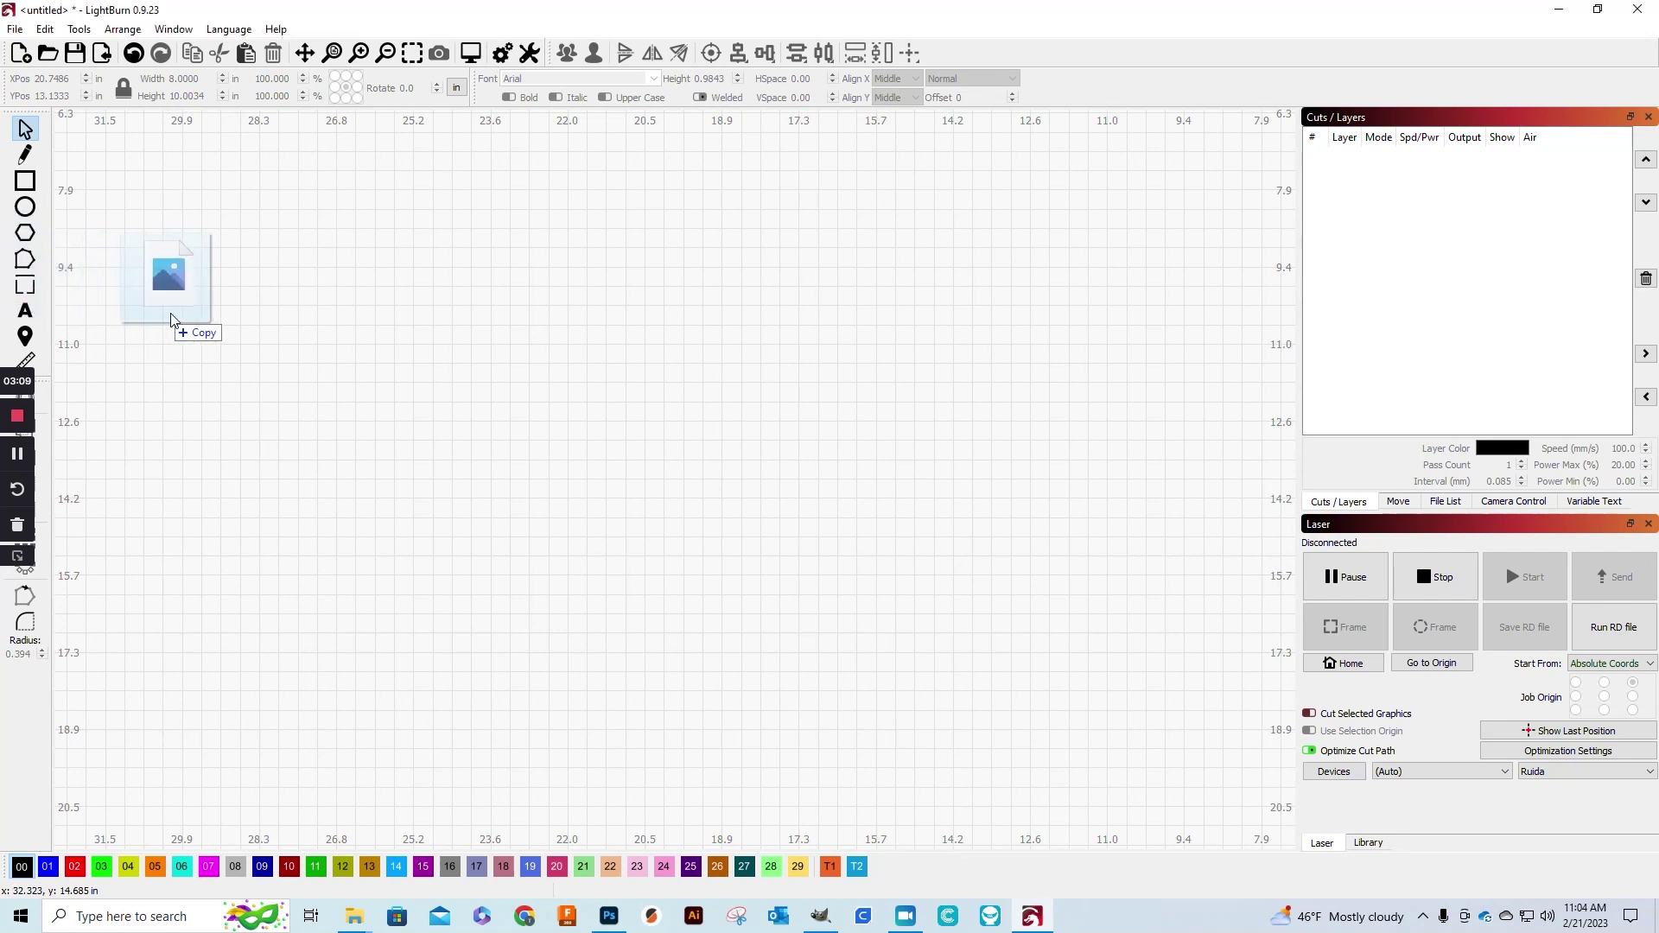
Drop couplebw.png onto the LightBurn canvas and set layer C00 to Dither at 300 DPI
drag(336, 370, 336, 367)
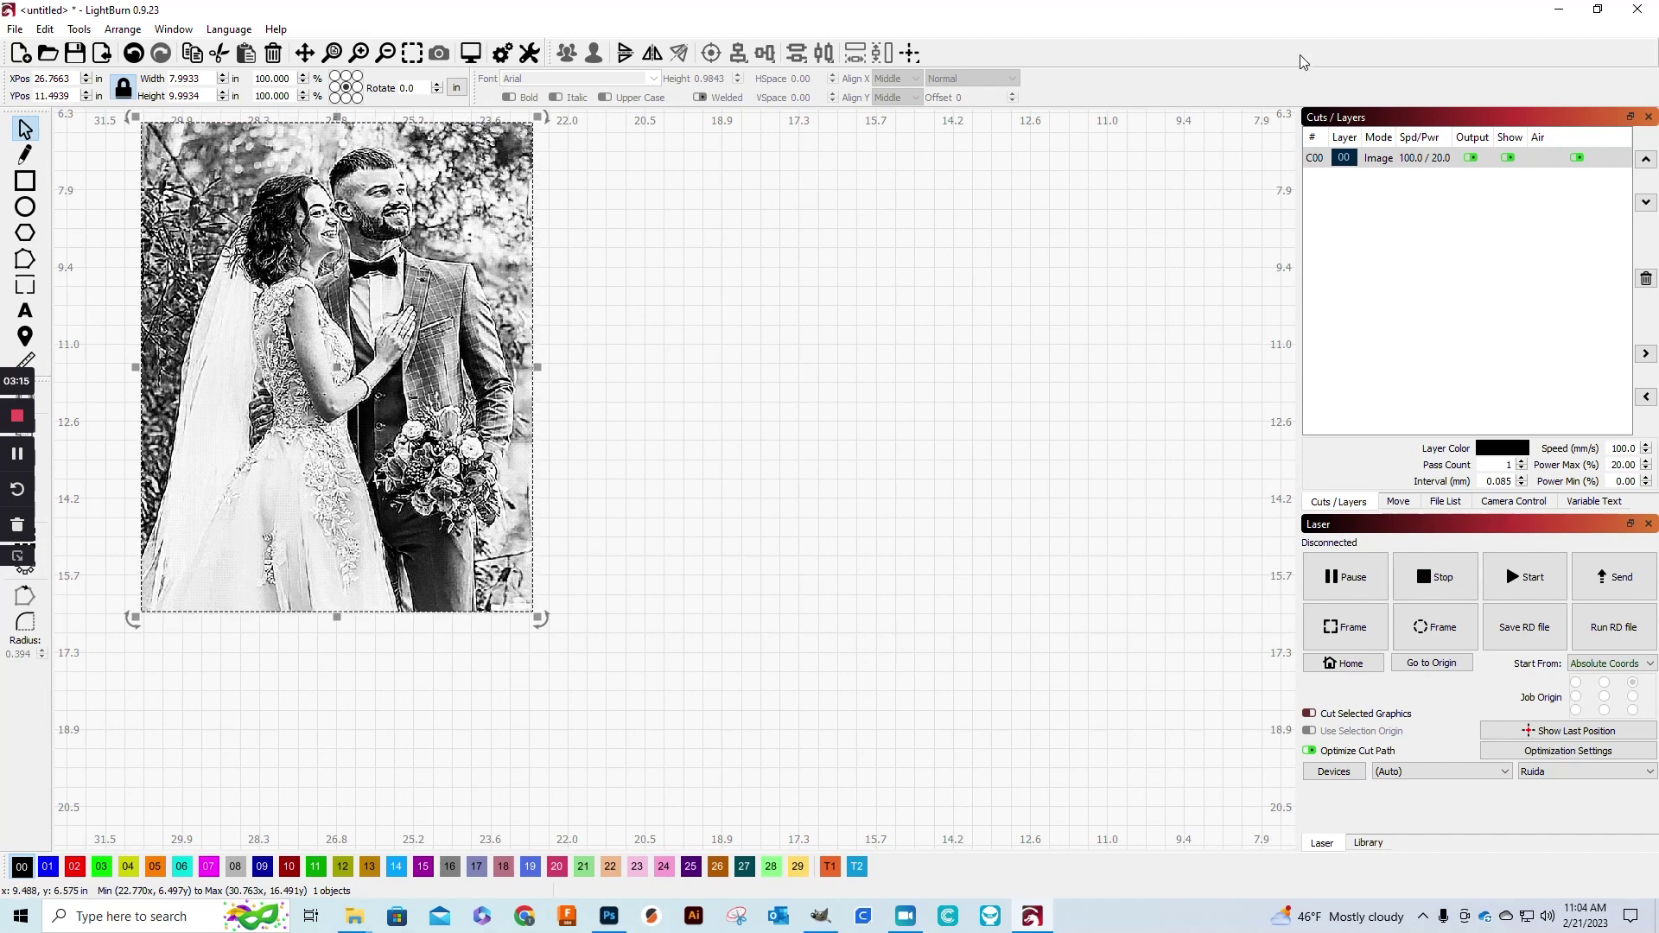
double_click(1381, 164)
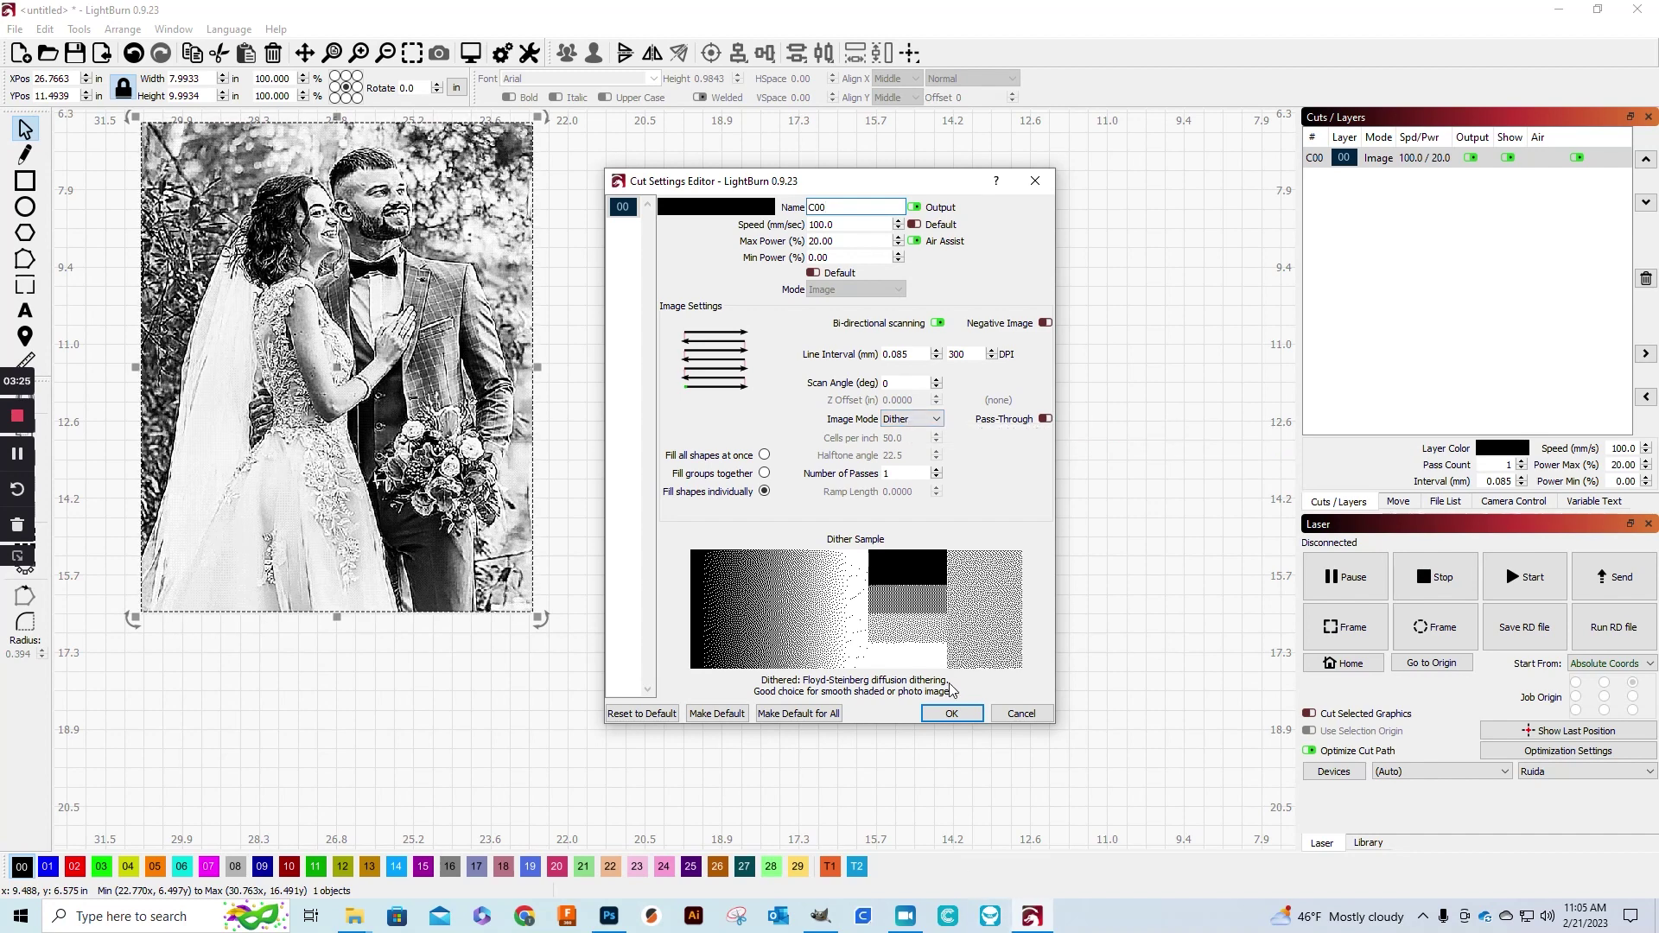
click(948, 713)
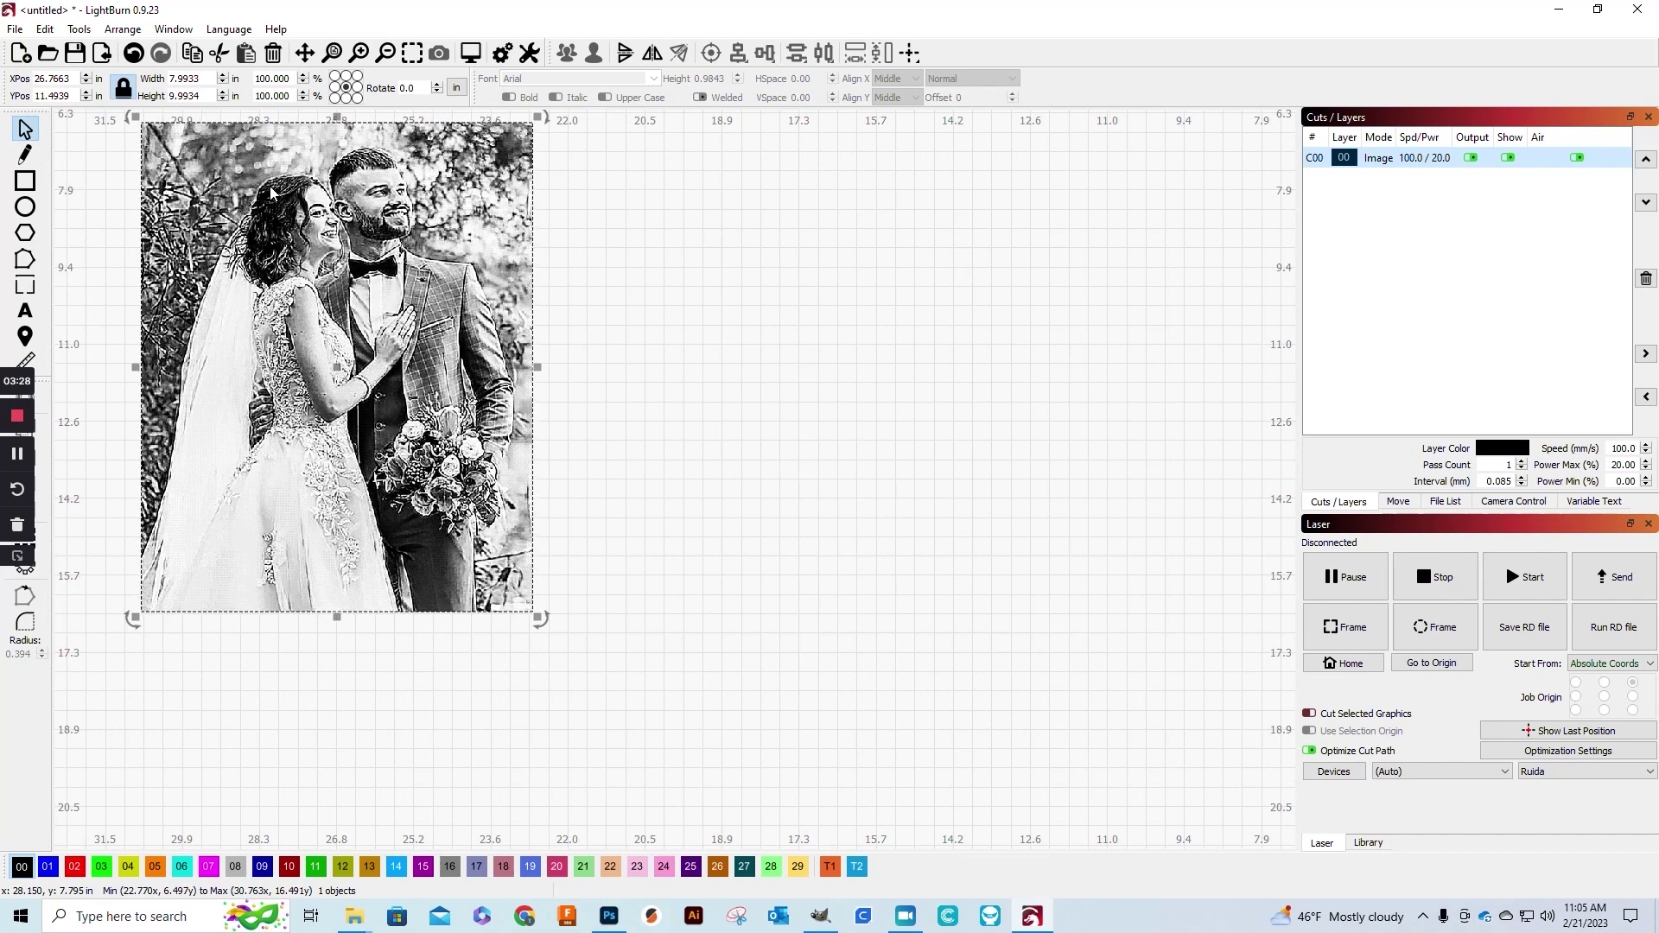